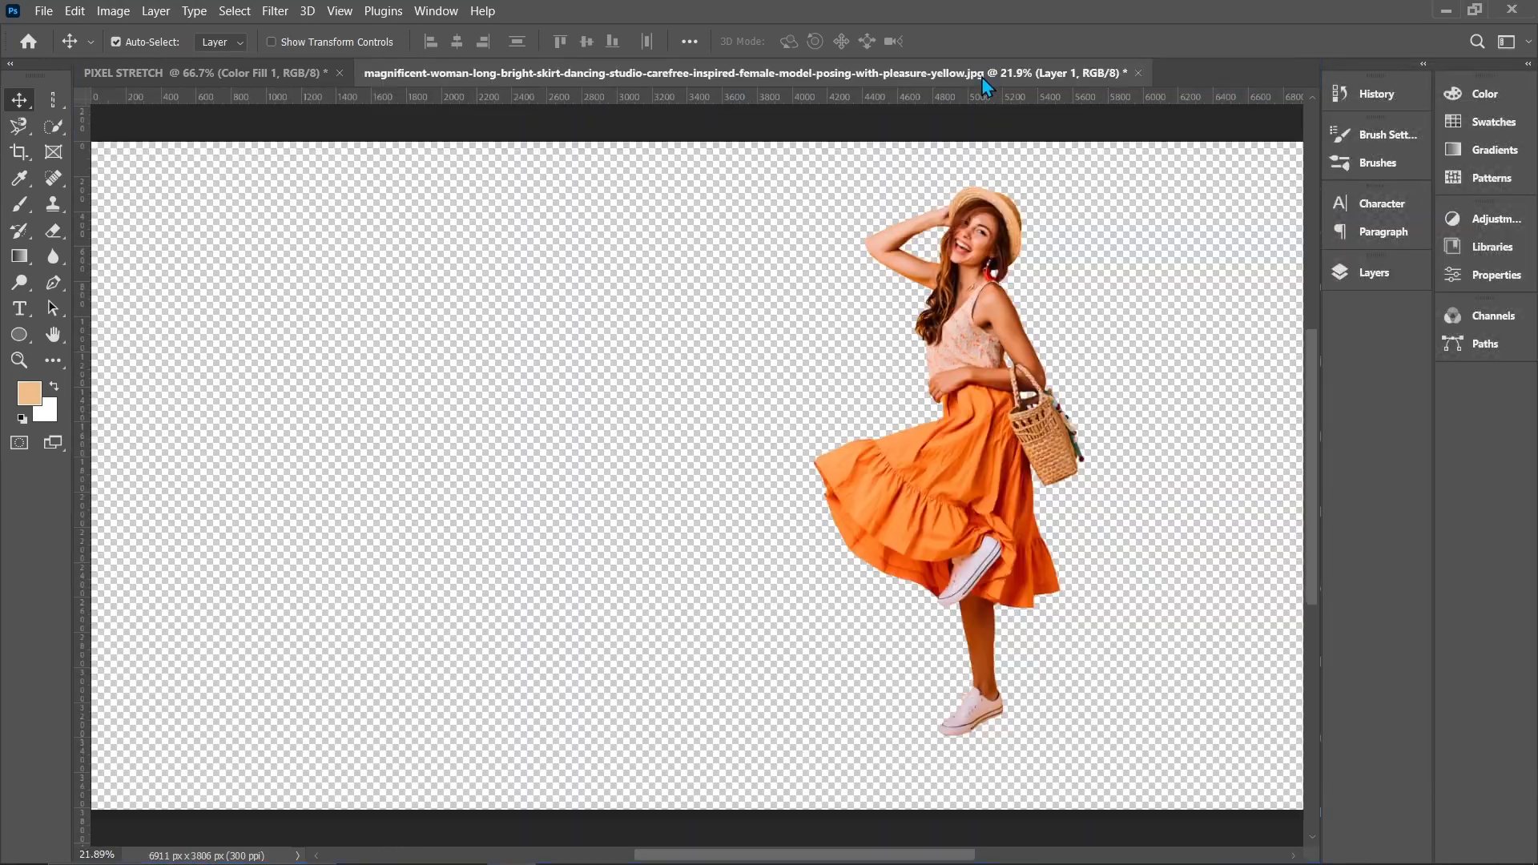
# Step: Compare the cut-out woman with the original photo by showing and hiding the Background layer
pyautogui.click(1376, 274)
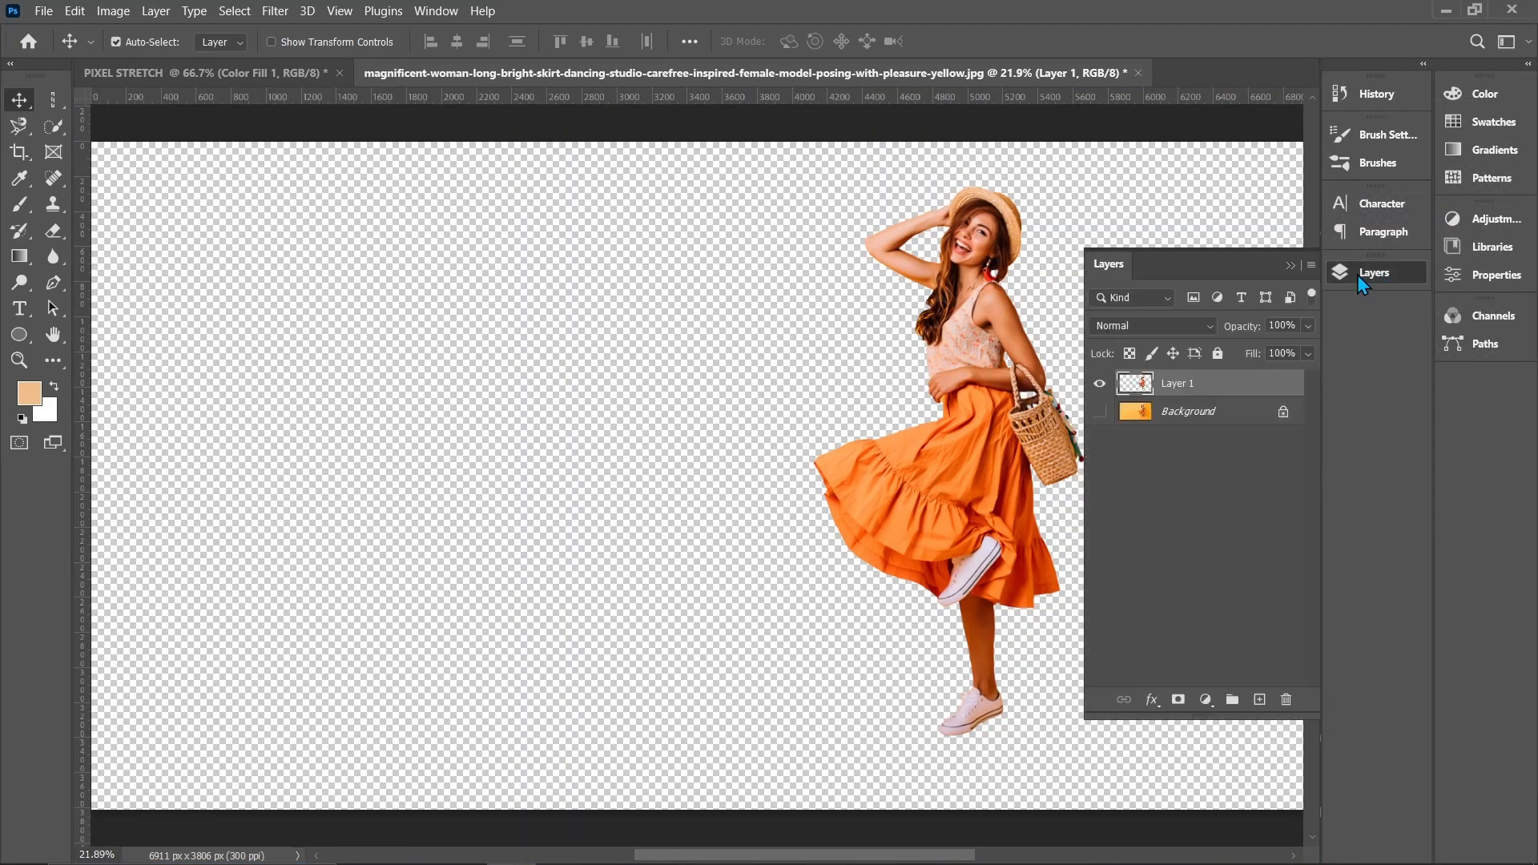
pyautogui.click(1100, 412)
pyautogui.click(1100, 412)
pyautogui.click(1100, 412)
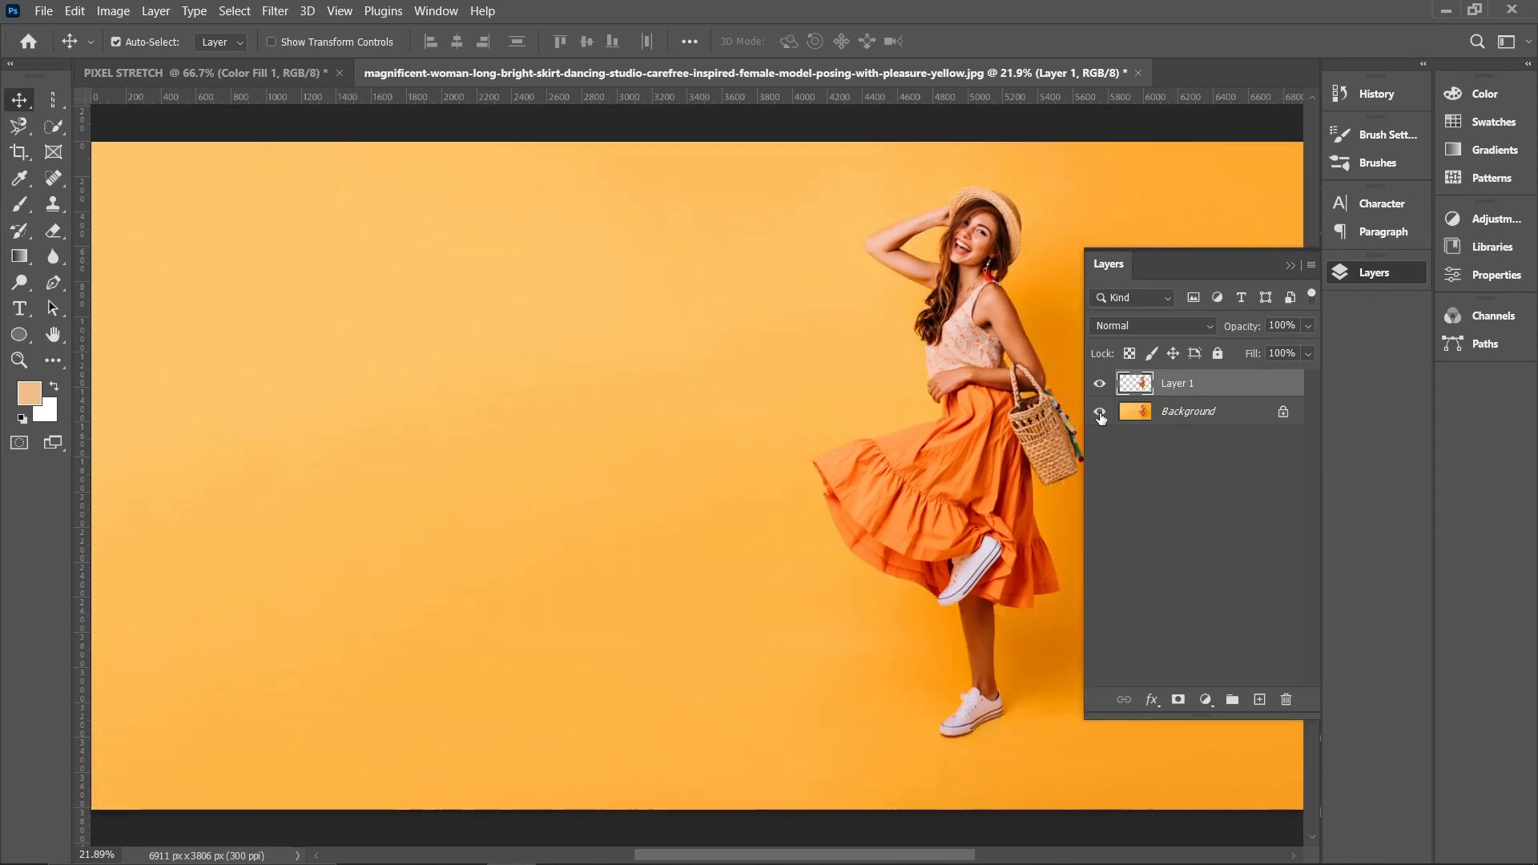
pyautogui.click(1100, 412)
pyautogui.click(1289, 266)
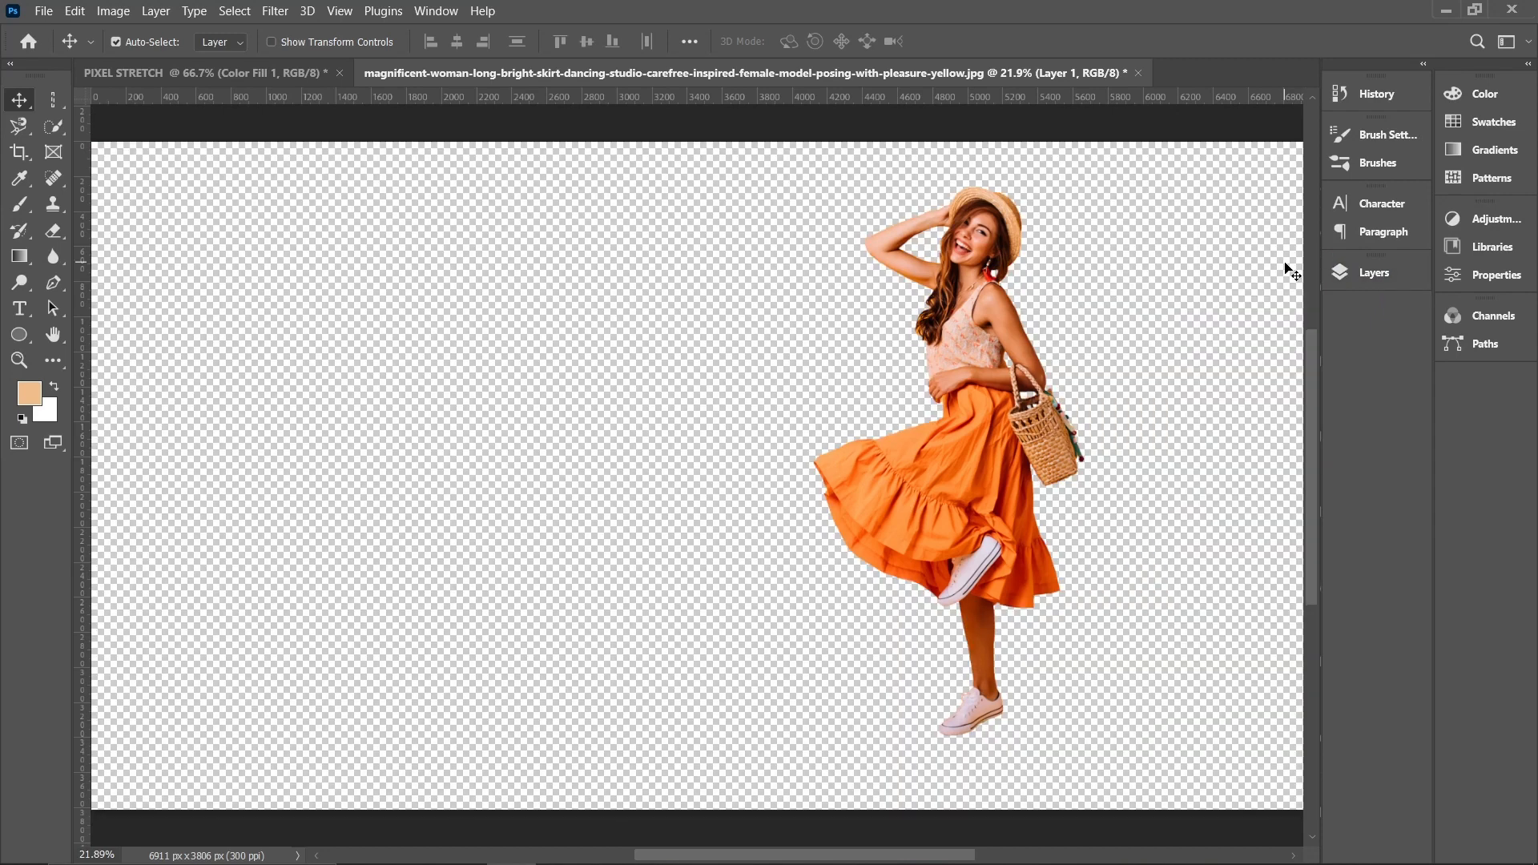
# Step: Copy the cut-out woman from the photo document into the PIXEL STRETCH document
pyautogui.moveTo(732, 67); pyautogui.dragTo(835, 149)
pyautogui.moveTo(1394, 481); pyautogui.dragTo(306, 521)
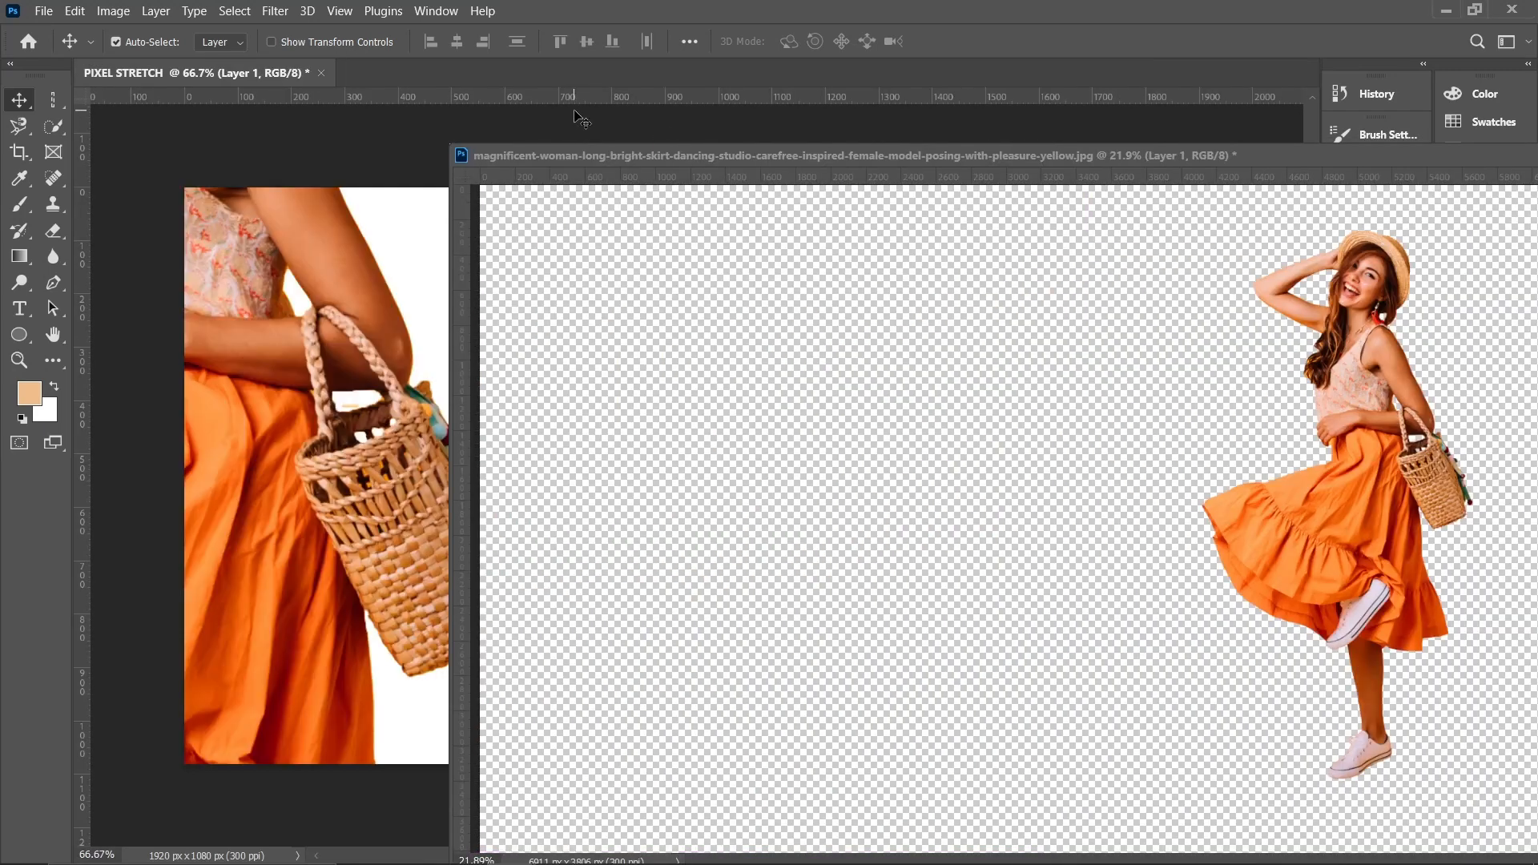
pyautogui.moveTo(560, 157); pyautogui.dragTo(470, 72)
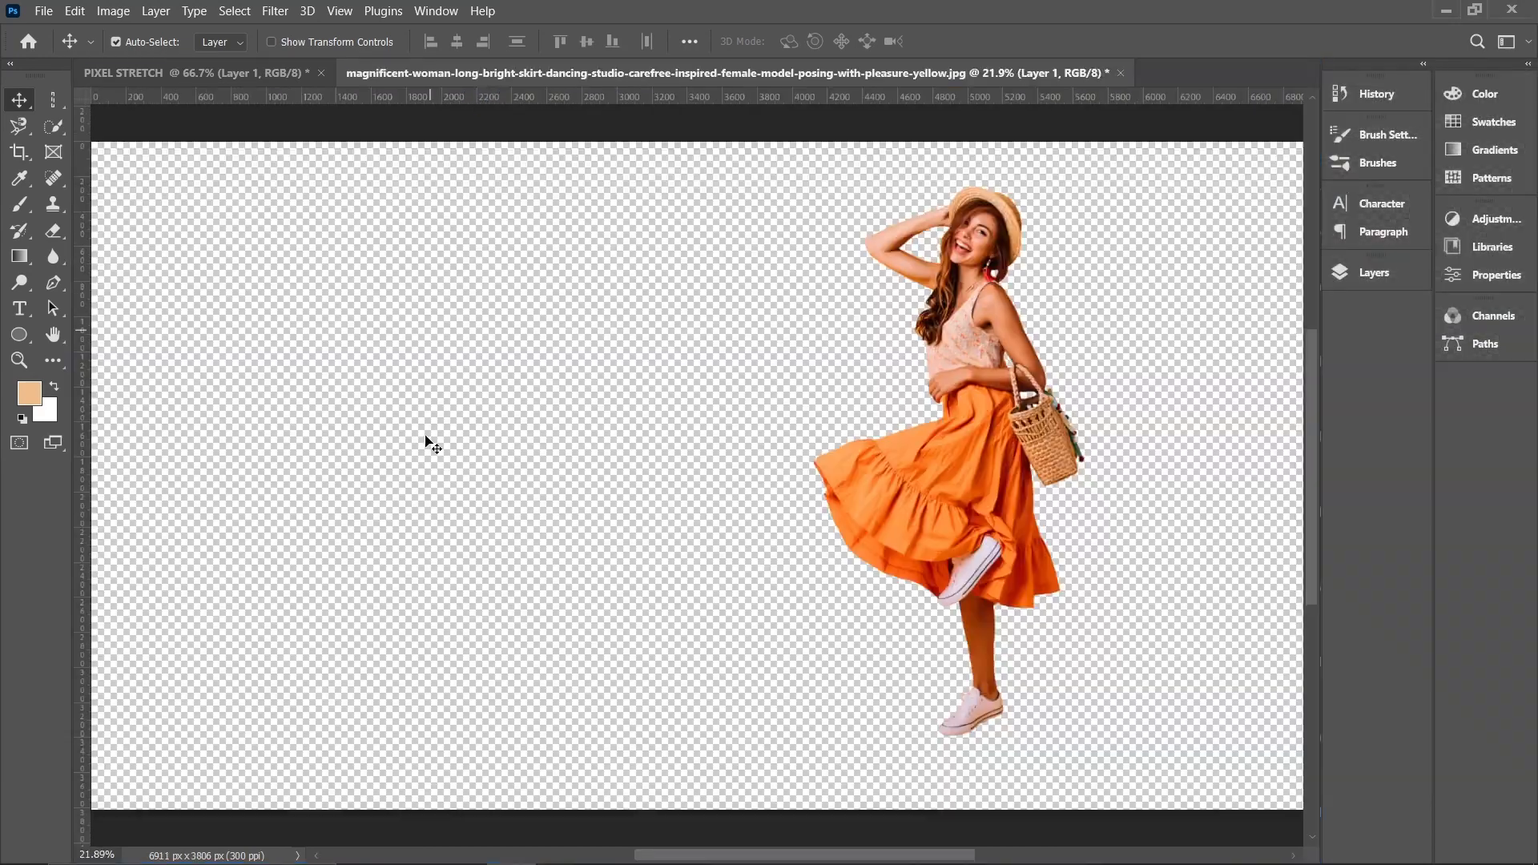
# Step: In the PIXEL STRETCH document, scale the woman to 25.58% and centre her on the canvas at X 960 px, Y 540 px
pyautogui.click(243, 72)
pyautogui.moveTo(351, 493); pyautogui.dragTo(973, 493)
pyautogui.hotkey('ctrl', 't')
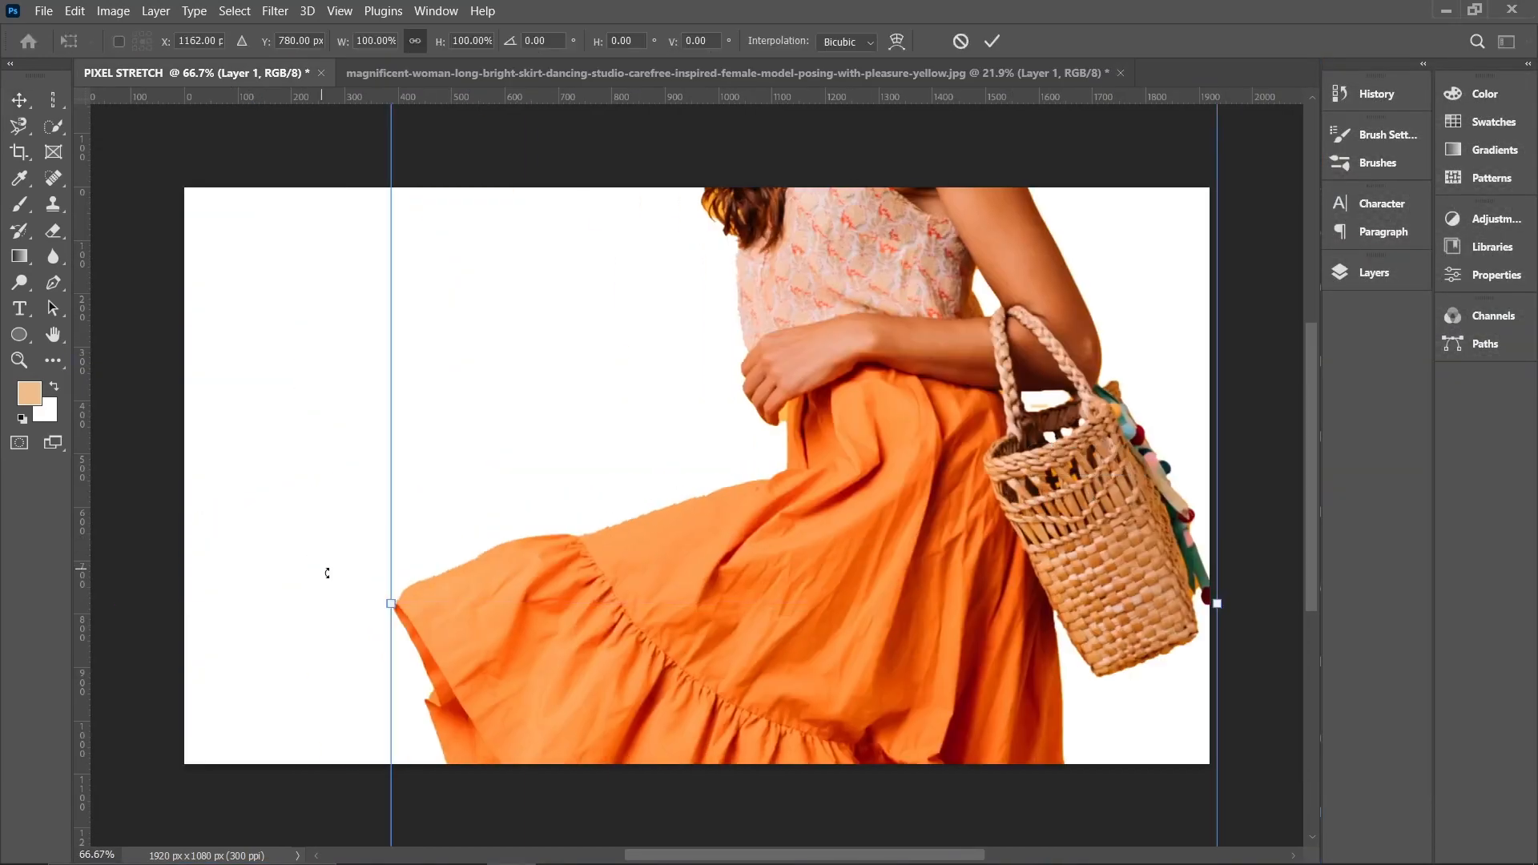
pyautogui.moveTo(384, 604); pyautogui.dragTo(1000, 597)
pyautogui.moveTo(1120, 573); pyautogui.dragTo(725, 458)
pyautogui.moveTo(574, 475); pyautogui.dragTo(667, 483)
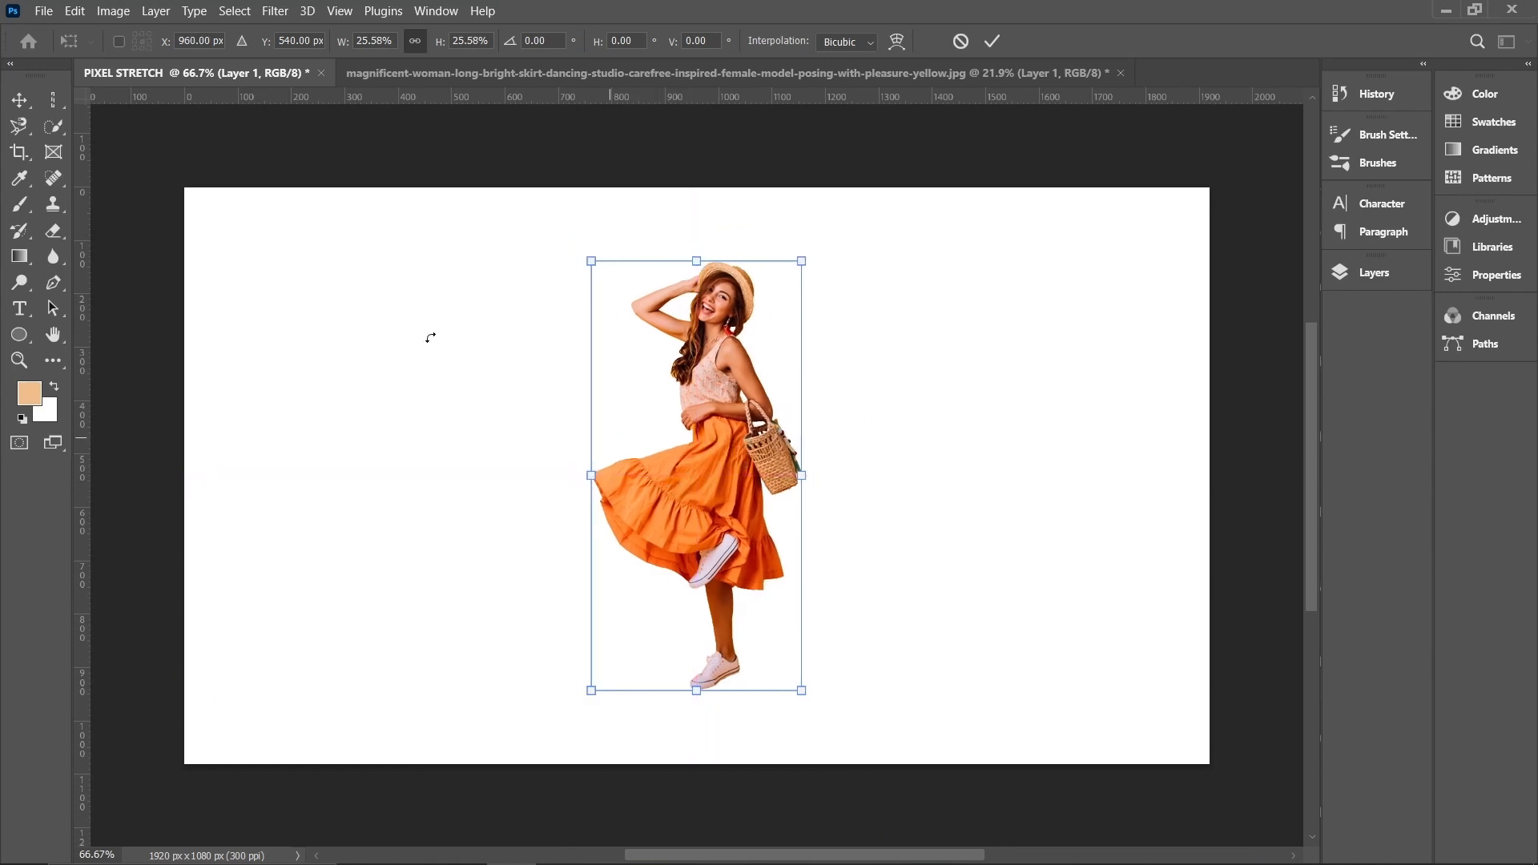
pyautogui.press('Return')
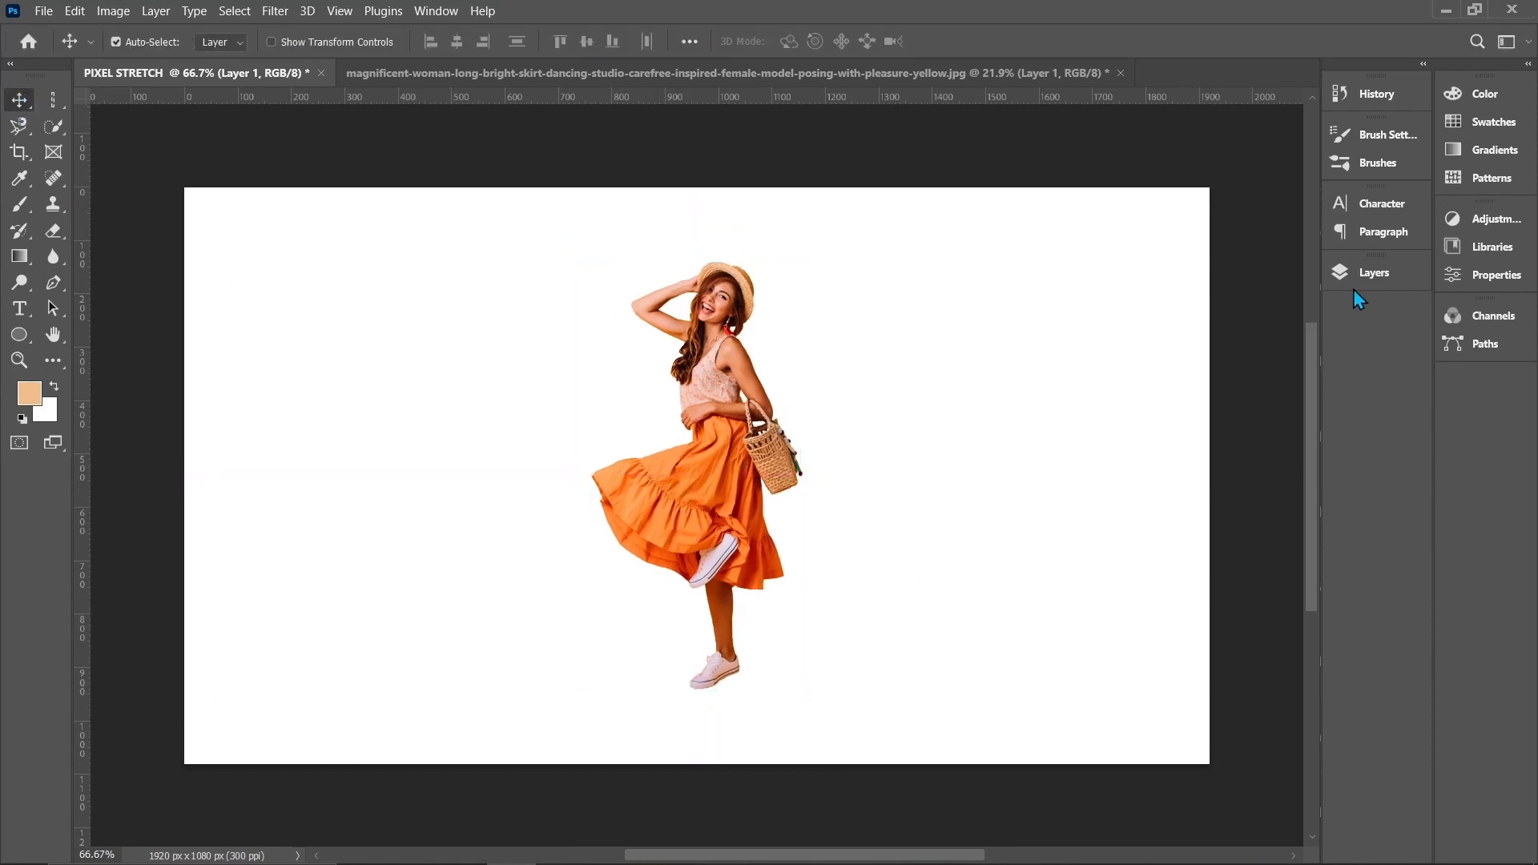
# Step: Copy a one-pixel-wide vertical strip through the woman's body onto a new layer, using the Single Column Marquee Tool
pyautogui.click(1371, 276)
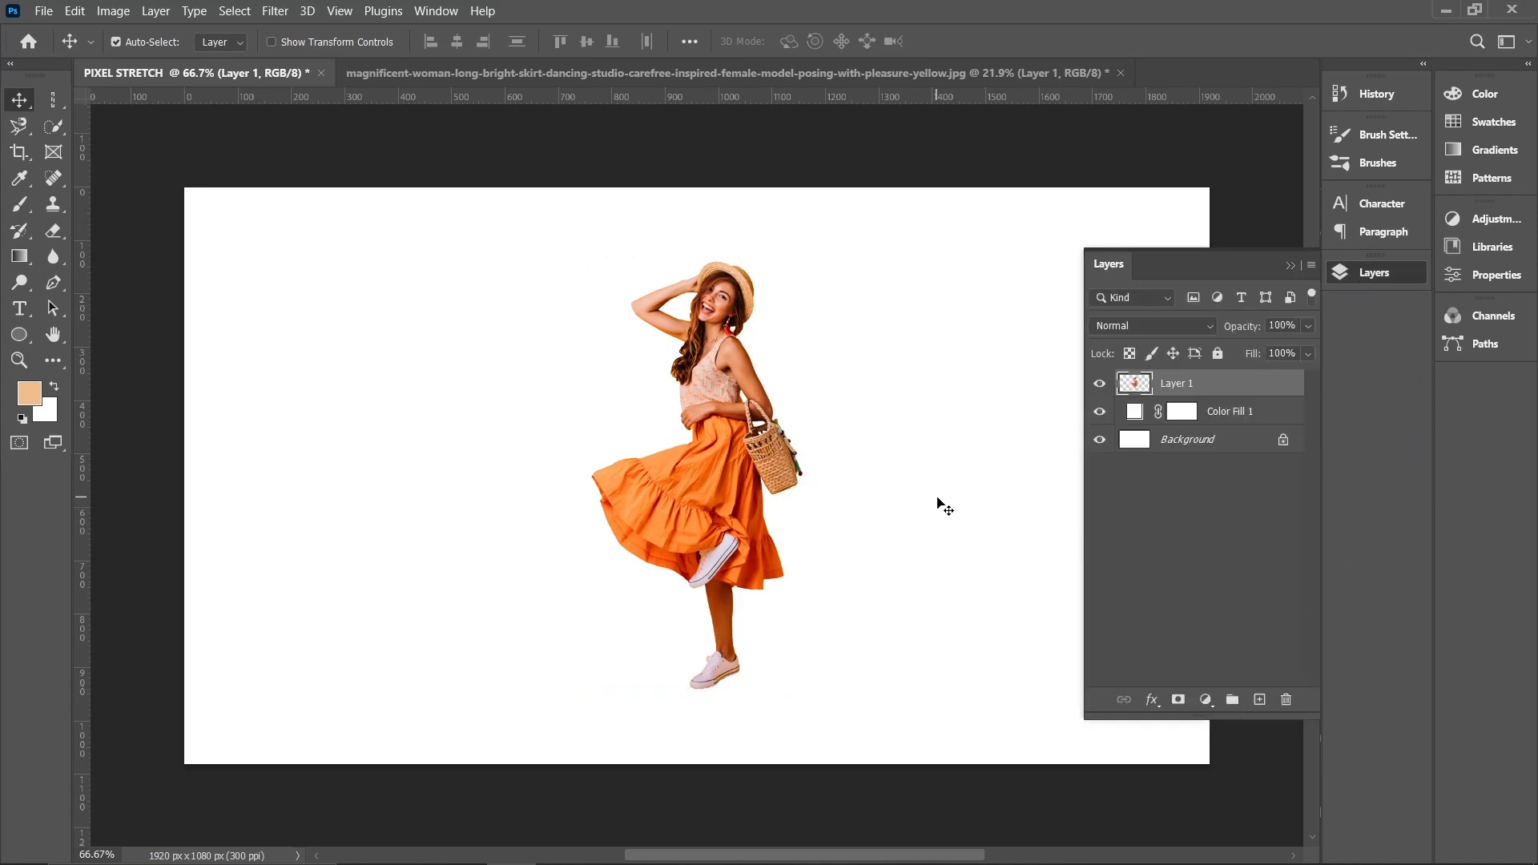
pyautogui.click(64, 108)
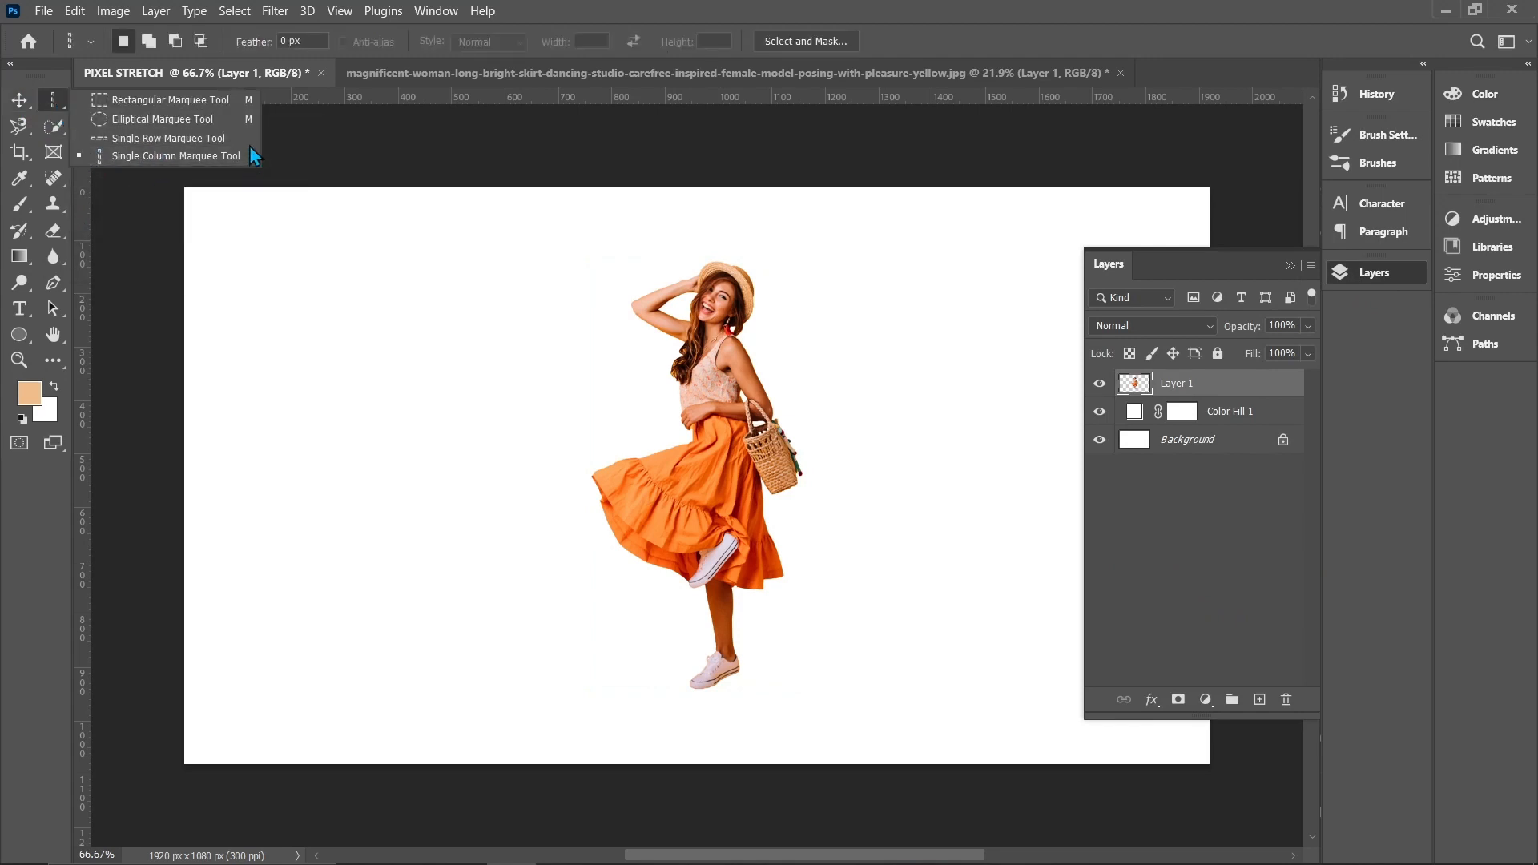
pyautogui.click(133, 159)
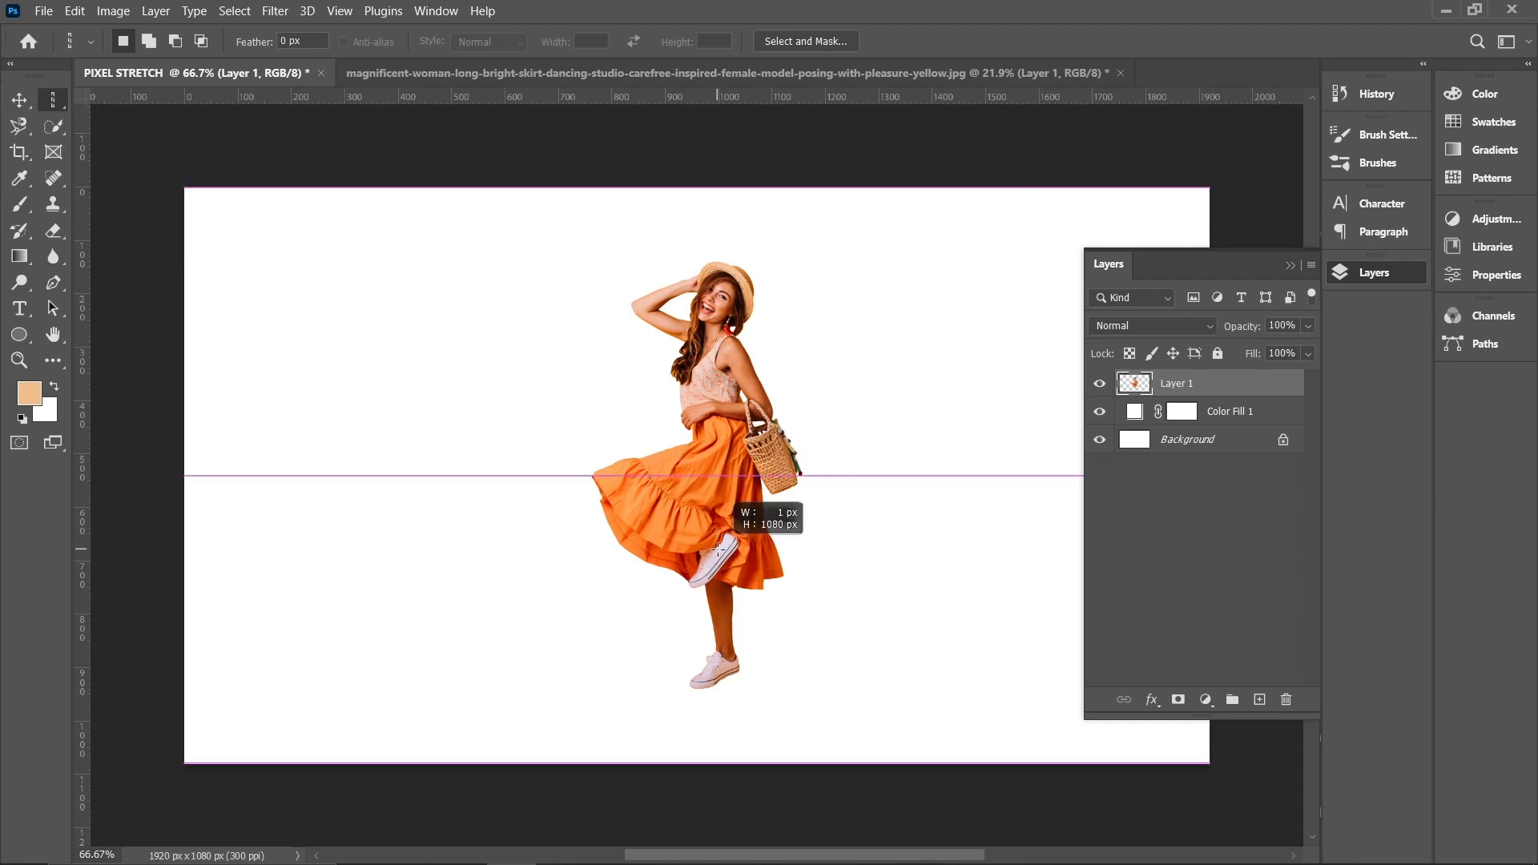
pyautogui.click(718, 550)
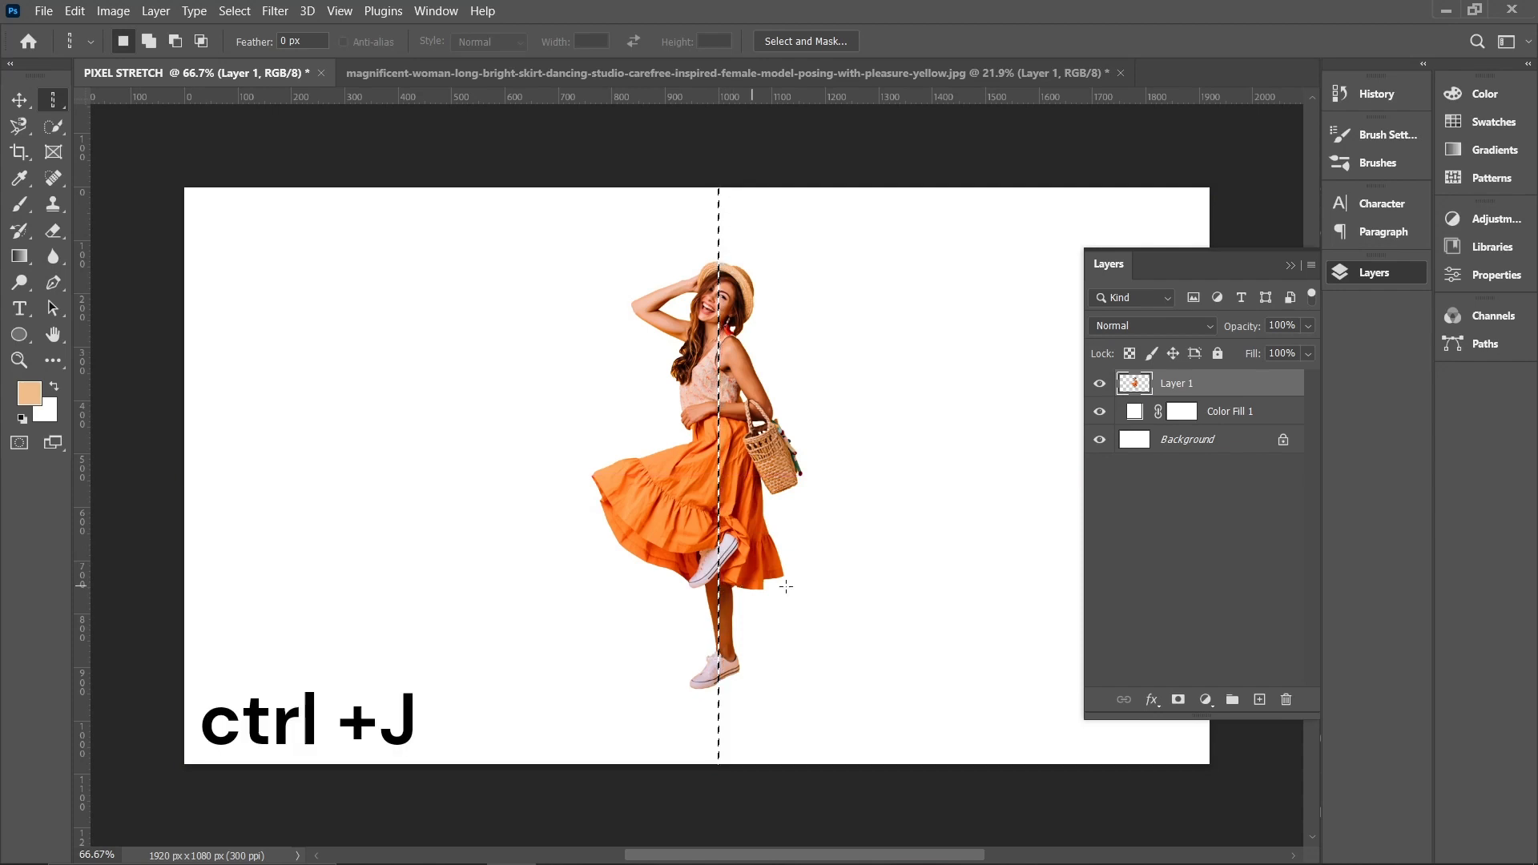
pyautogui.hotkey('ctrl', 'j')
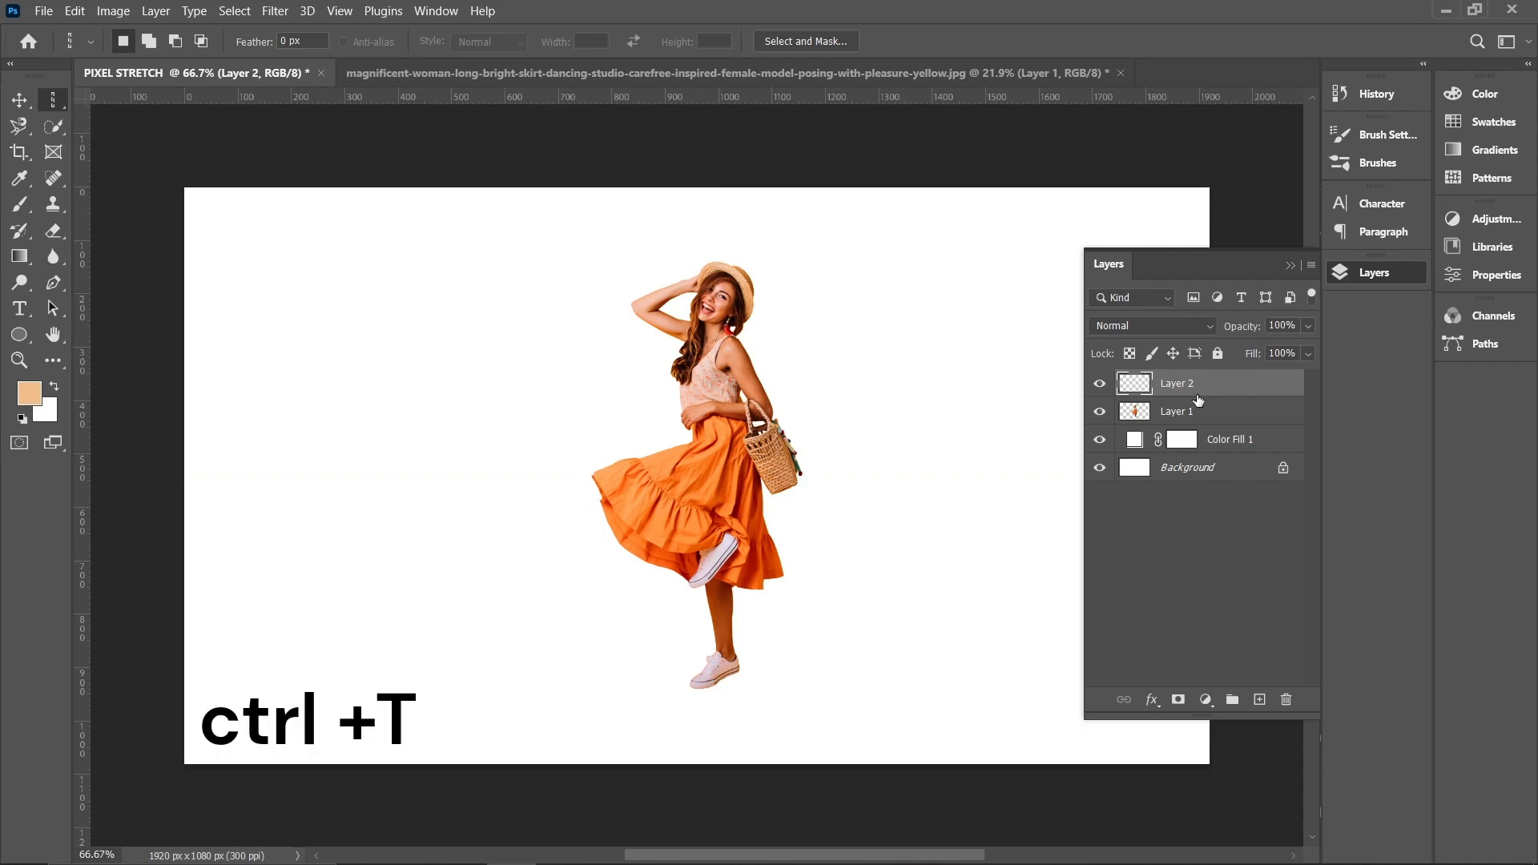
# Step: Stretch the copied pixel strip horizontally across the full canvas width, keeping its height at 100%
pyautogui.hotkey('ctrl', 't')
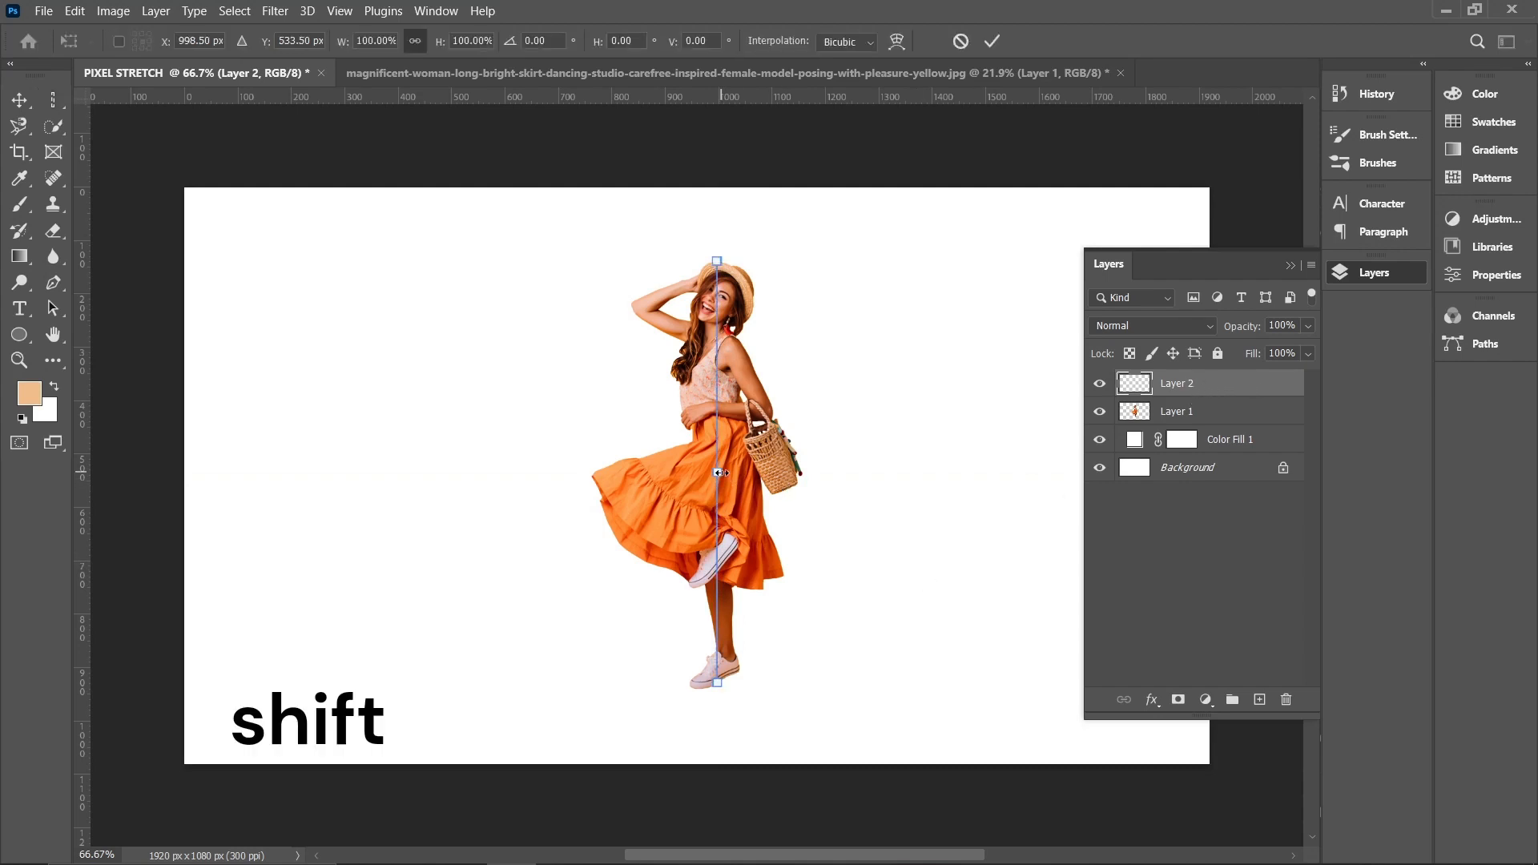
pyautogui.moveTo(720, 473); pyautogui.dragTo(185, 470)
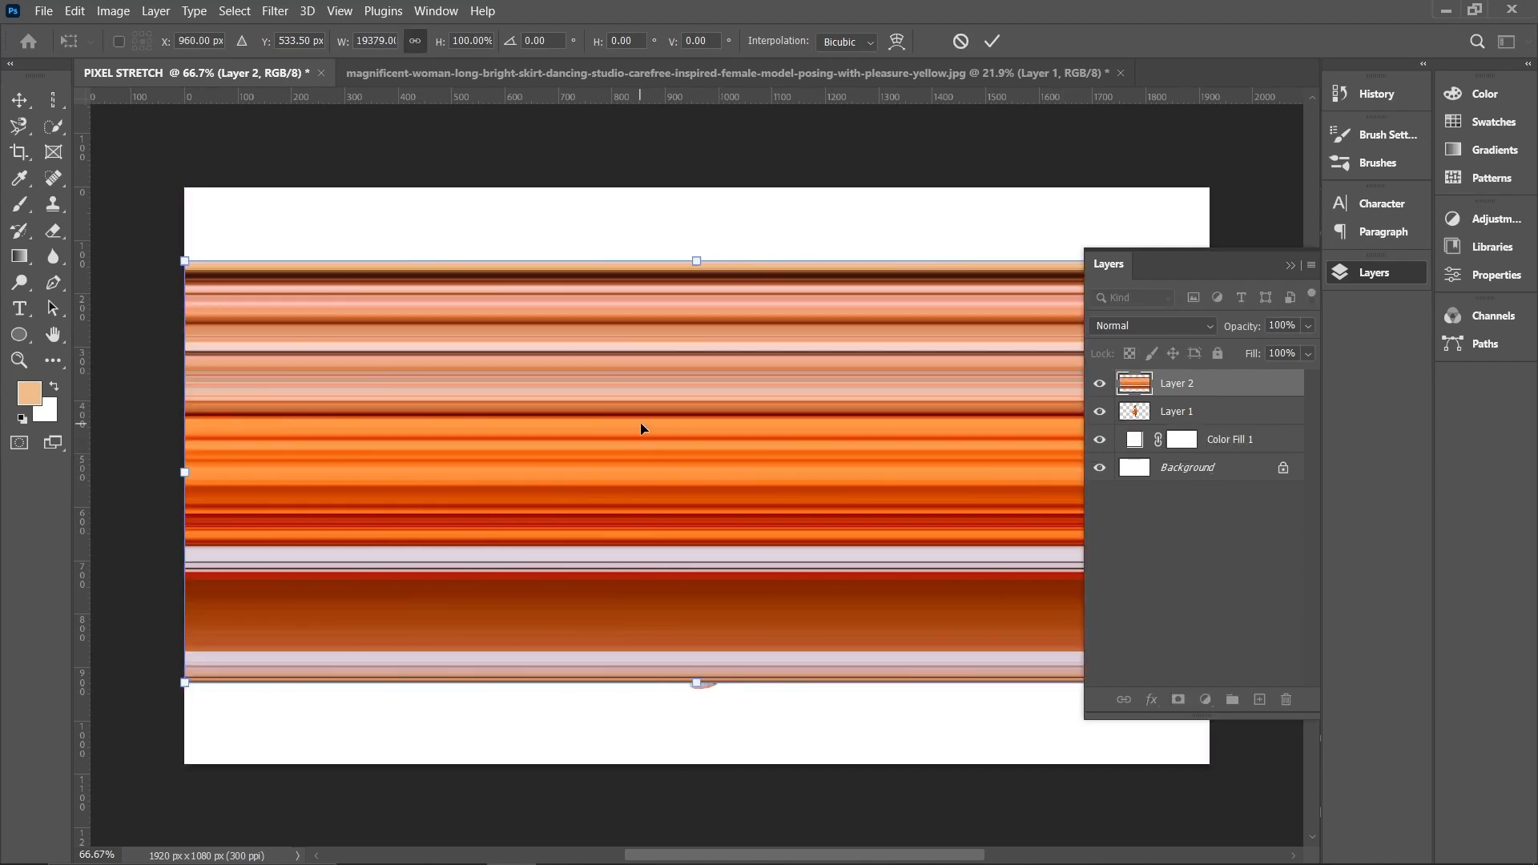
pyautogui.click(1289, 265)
pyautogui.click(19, 101)
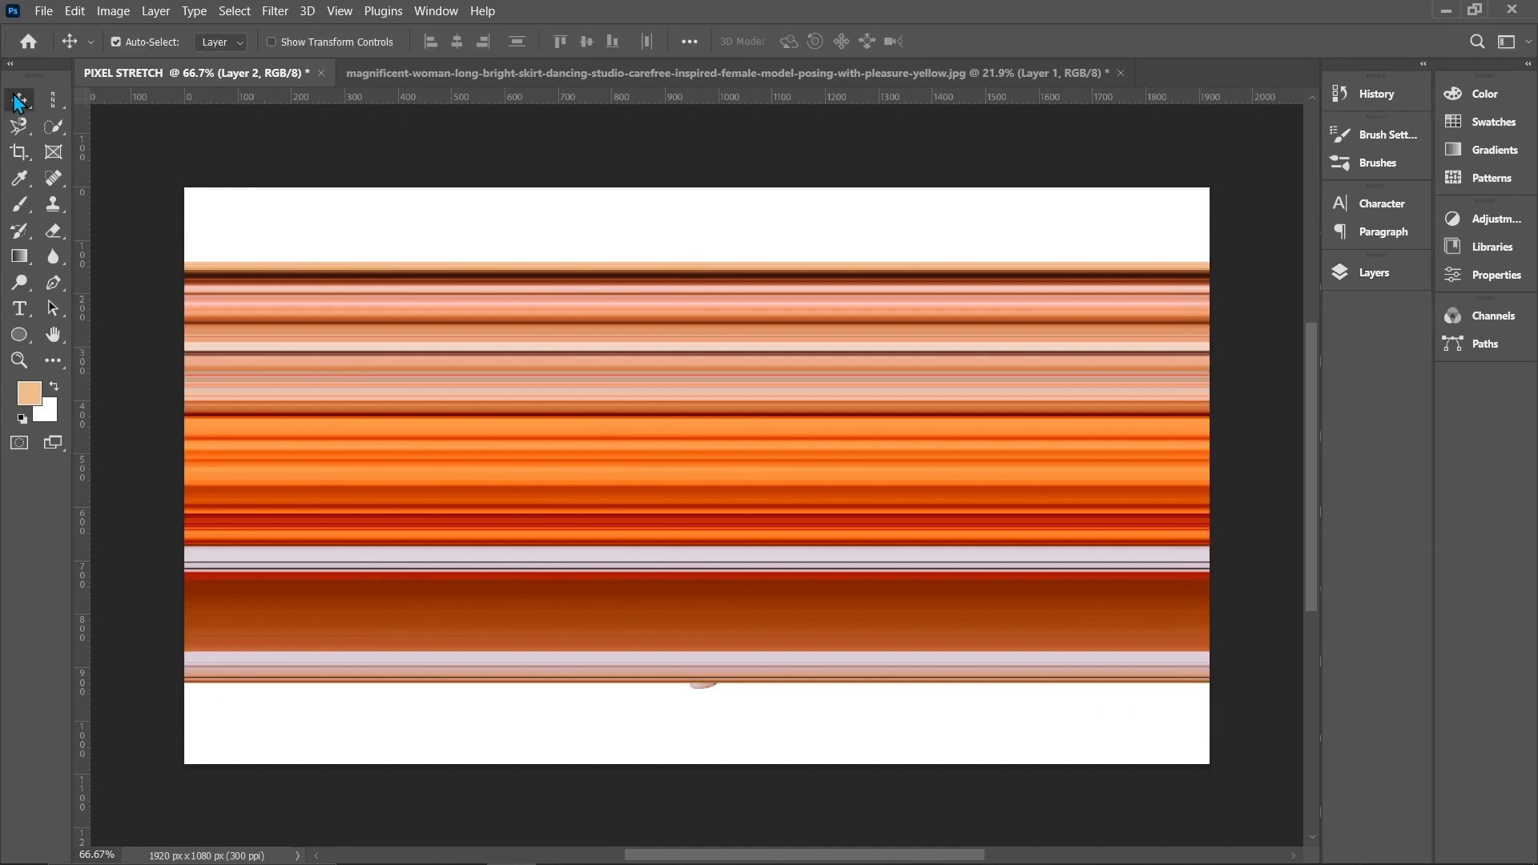
# Step: Apply the Polar Coordinates distortion to the stretched stripes with Rectangular to Polar
pyautogui.click(277, 11)
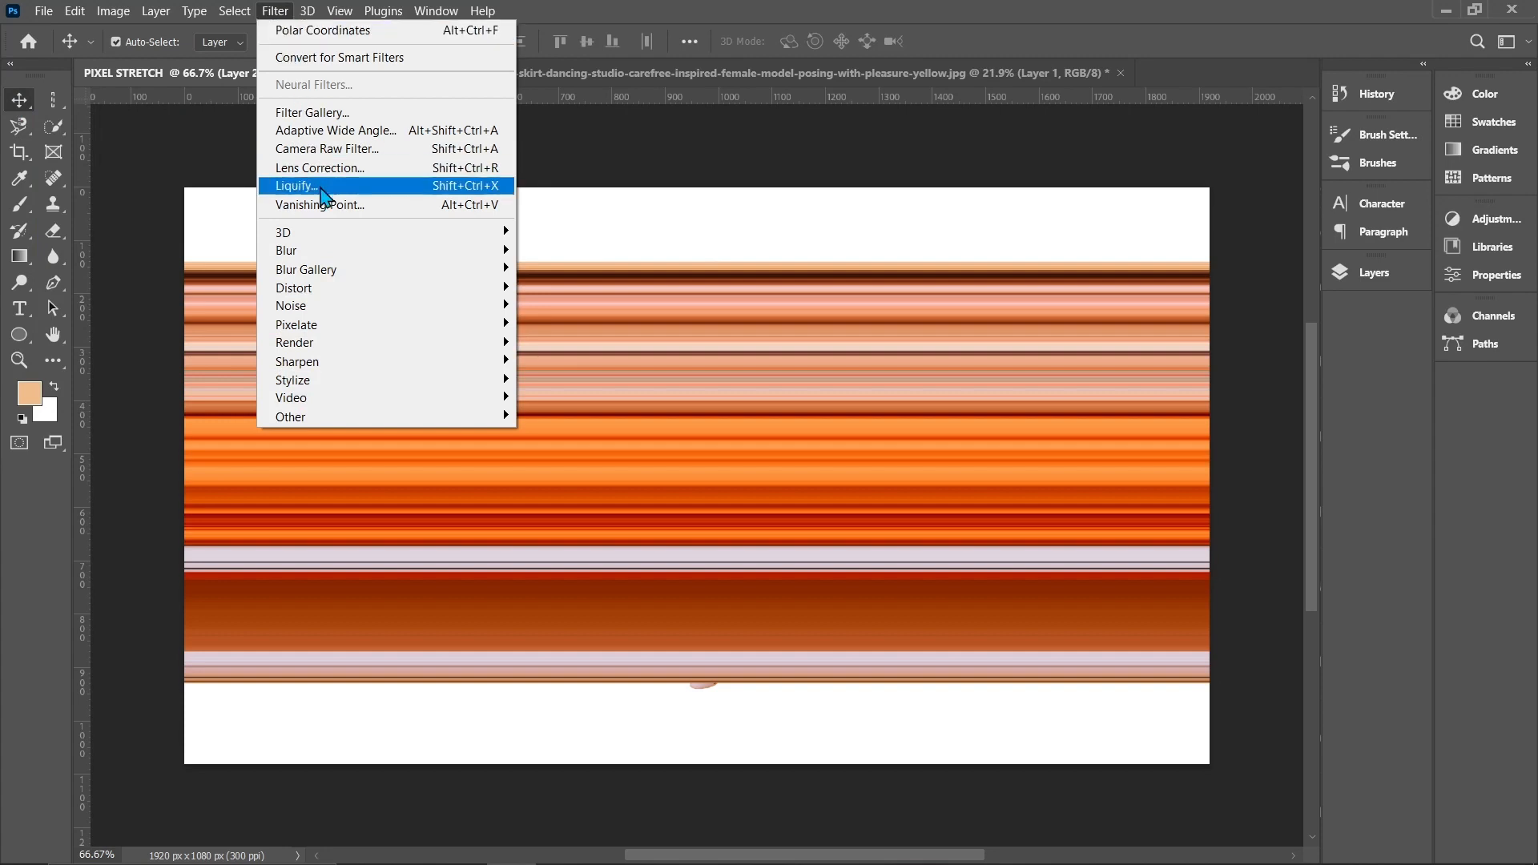
pyautogui.moveTo(332, 303)
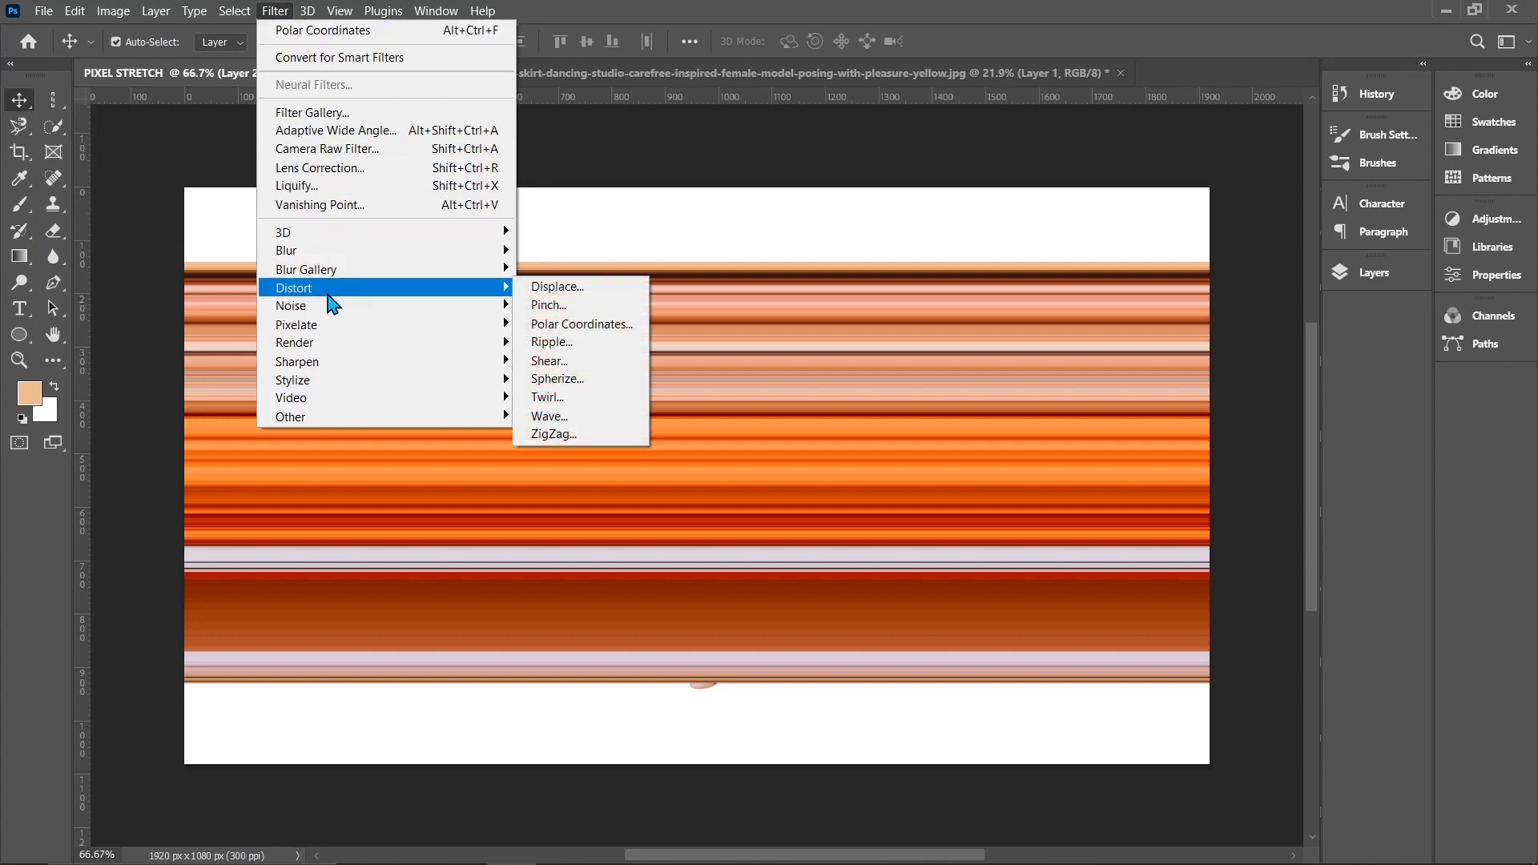
pyautogui.click(567, 325)
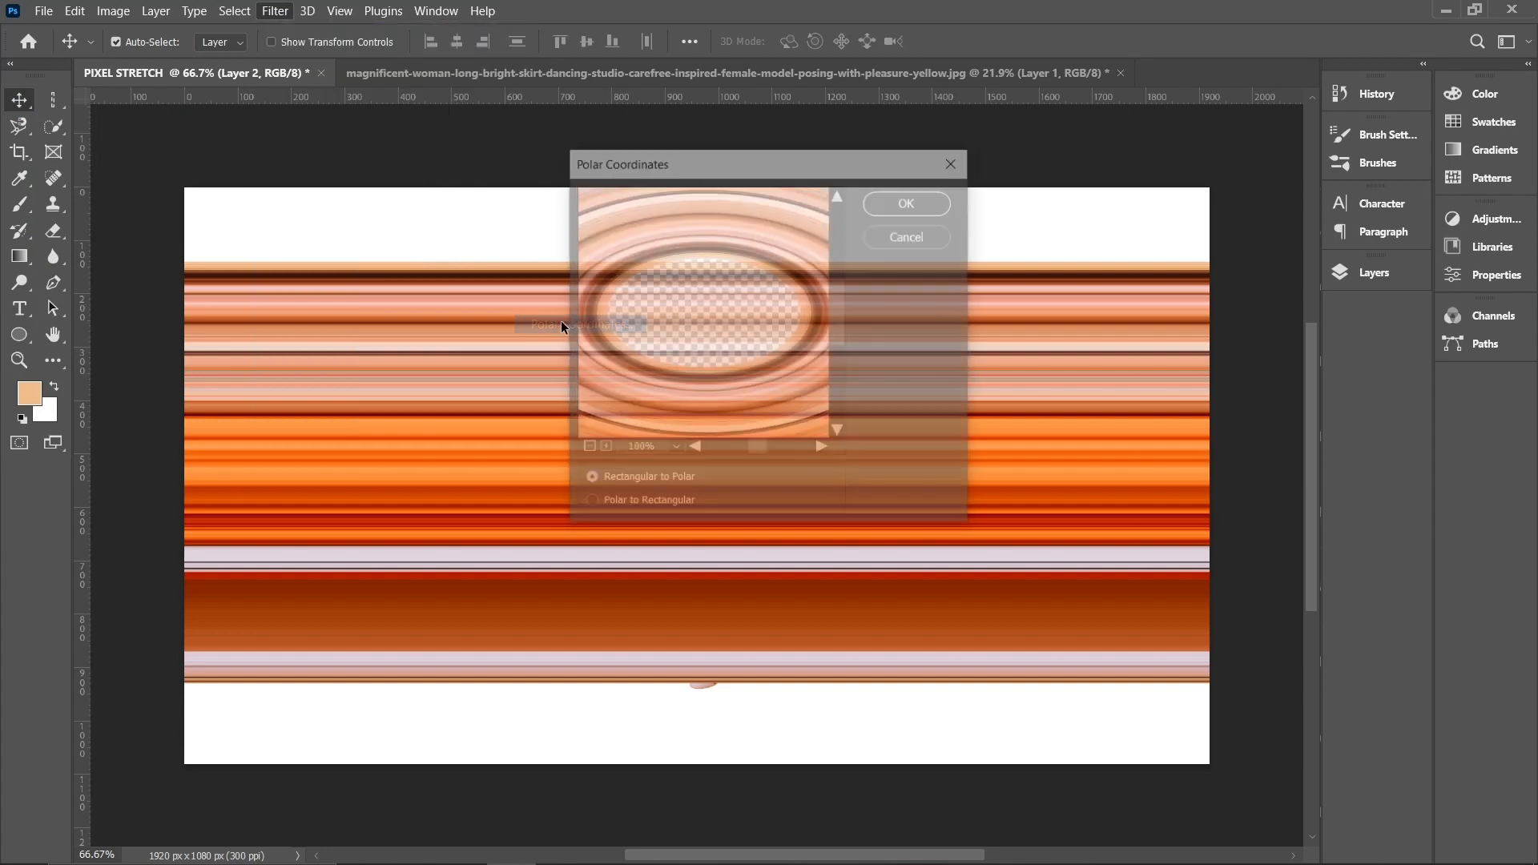
pyautogui.click(585, 449)
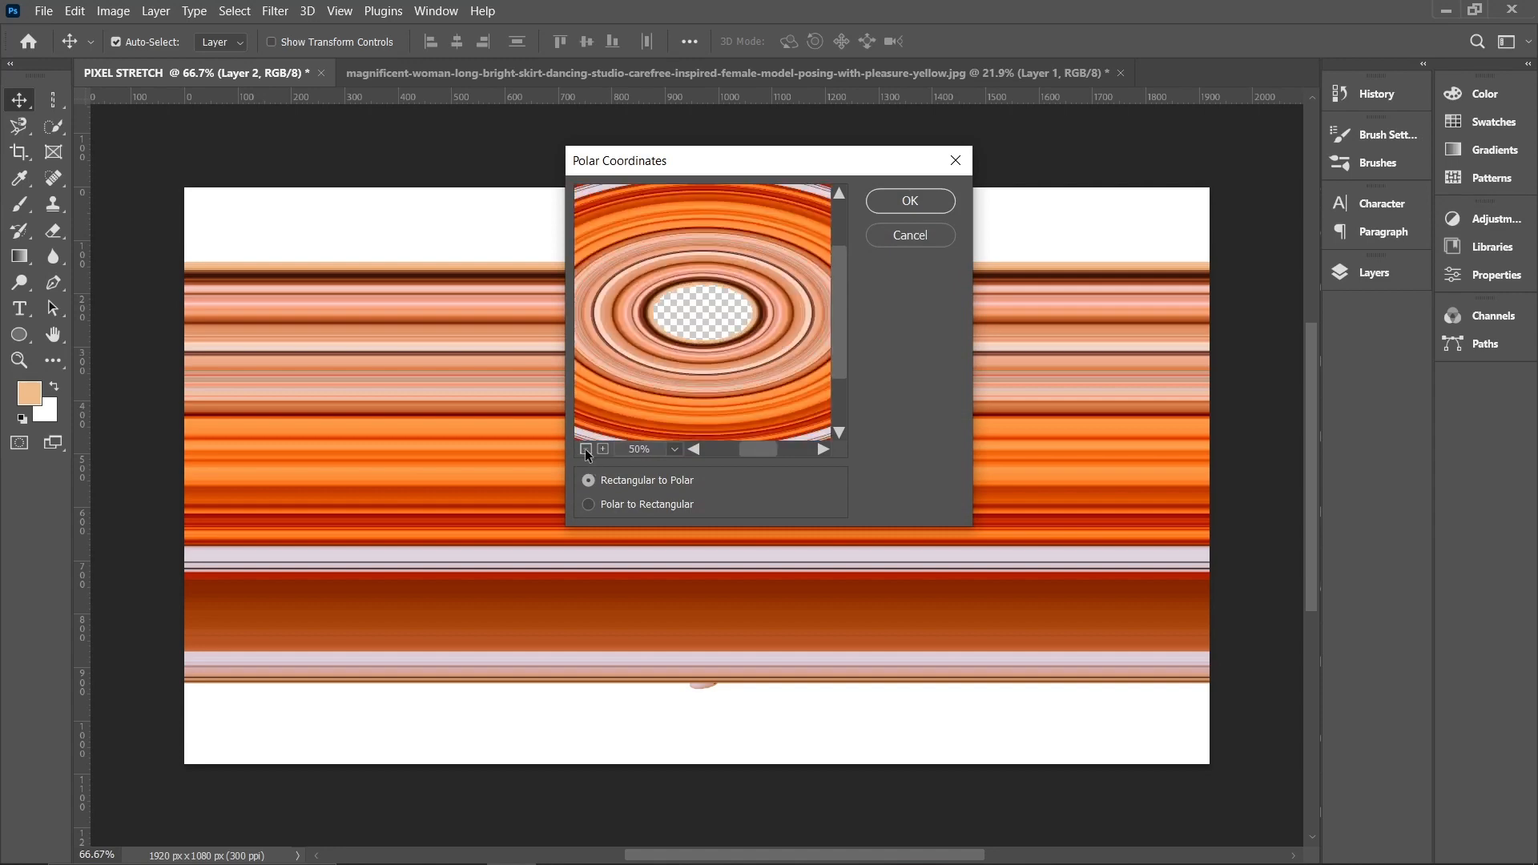
pyautogui.click(585, 449)
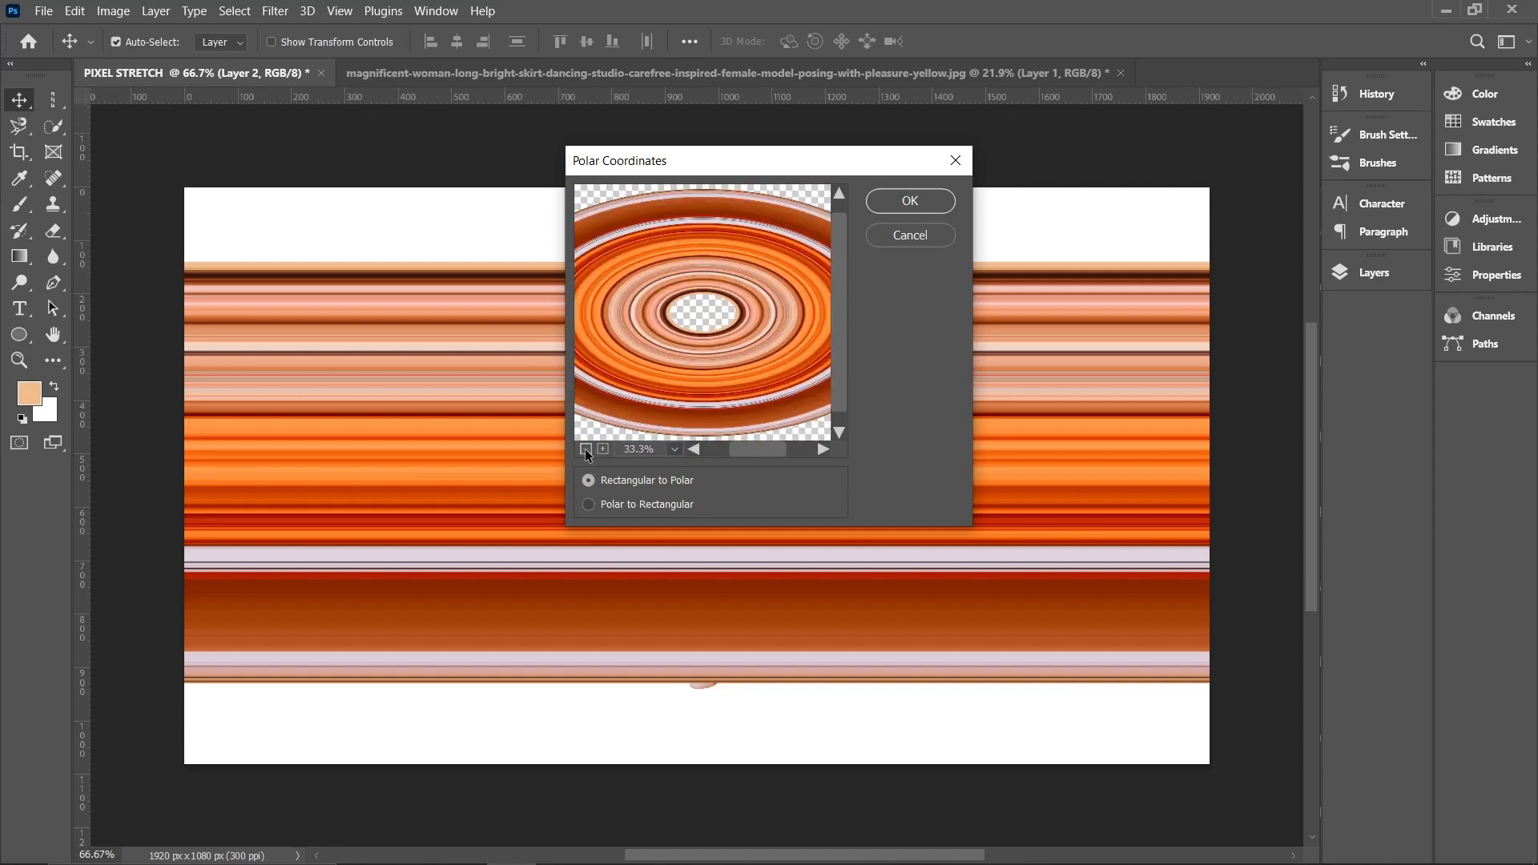
pyautogui.click(602, 448)
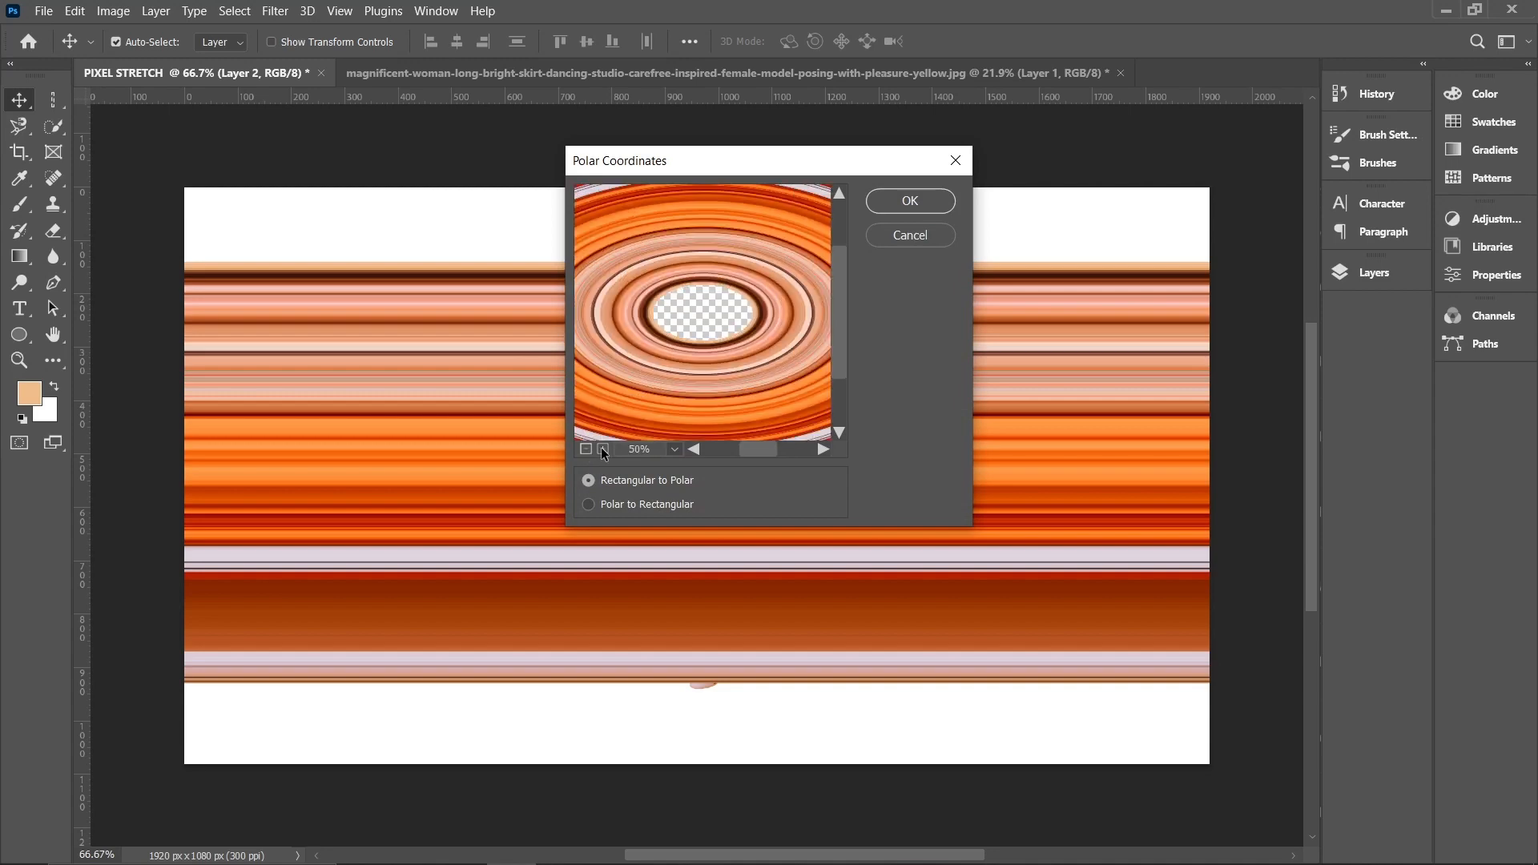
pyautogui.click(587, 449)
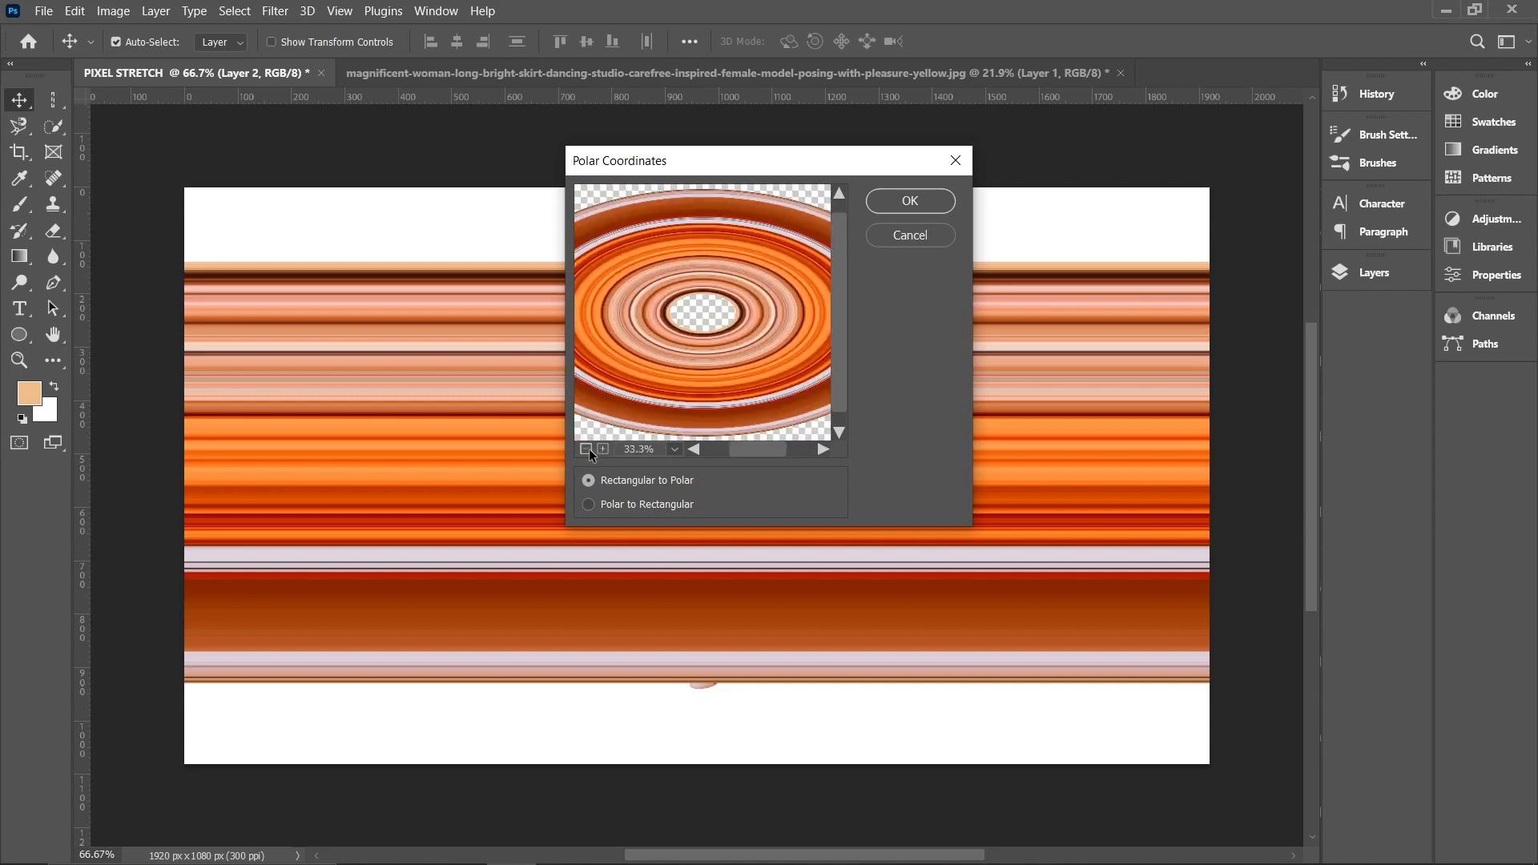
pyautogui.click(911, 200)
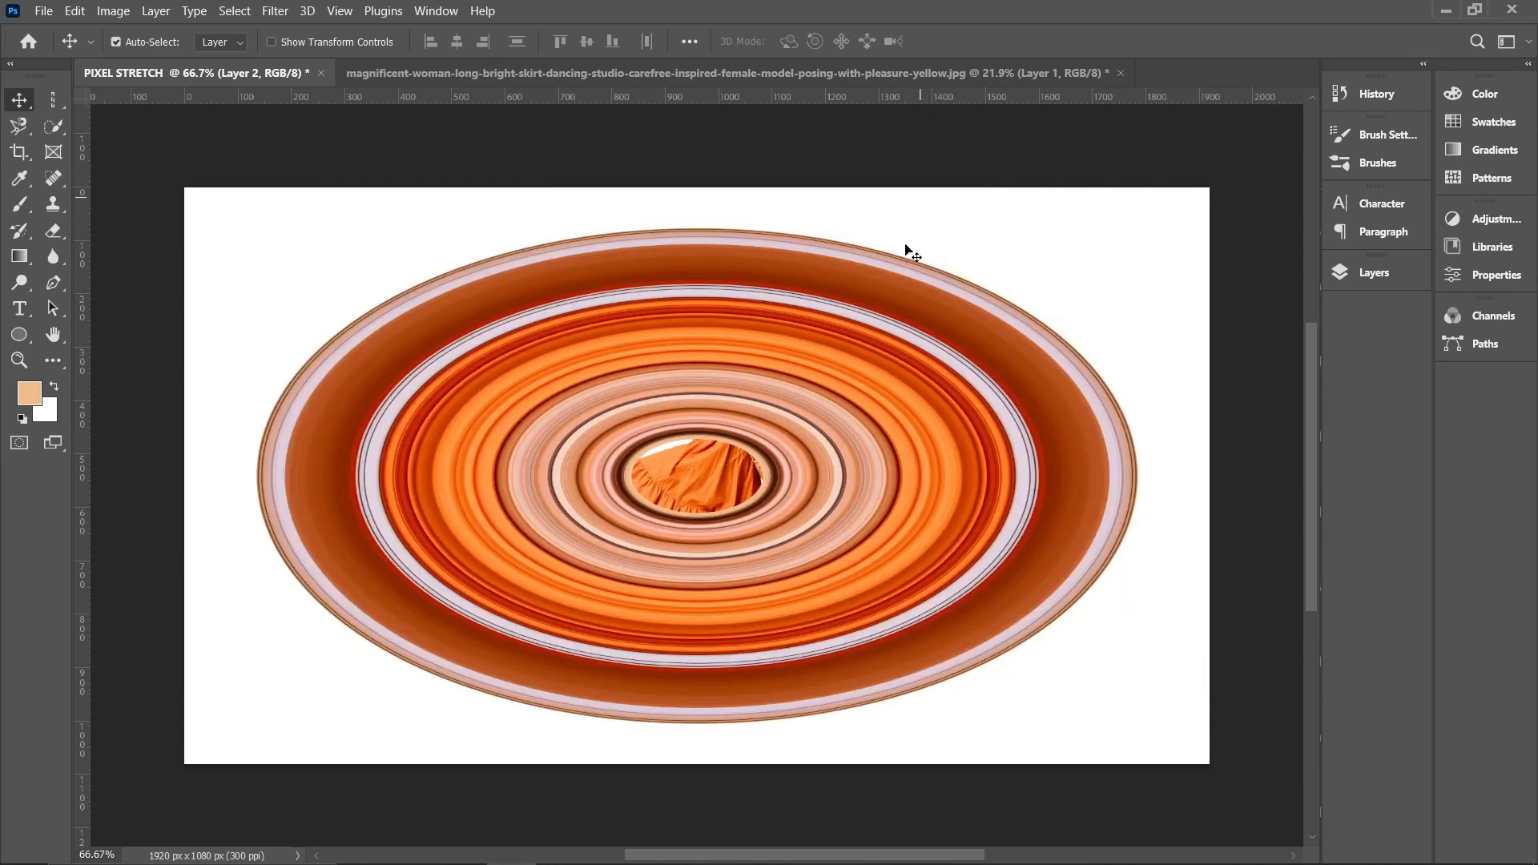
# Step: Narrow the striped ellipse into a near circle around the woman, and move the woman's layer above it
pyautogui.hotkey('ctrl', 't')
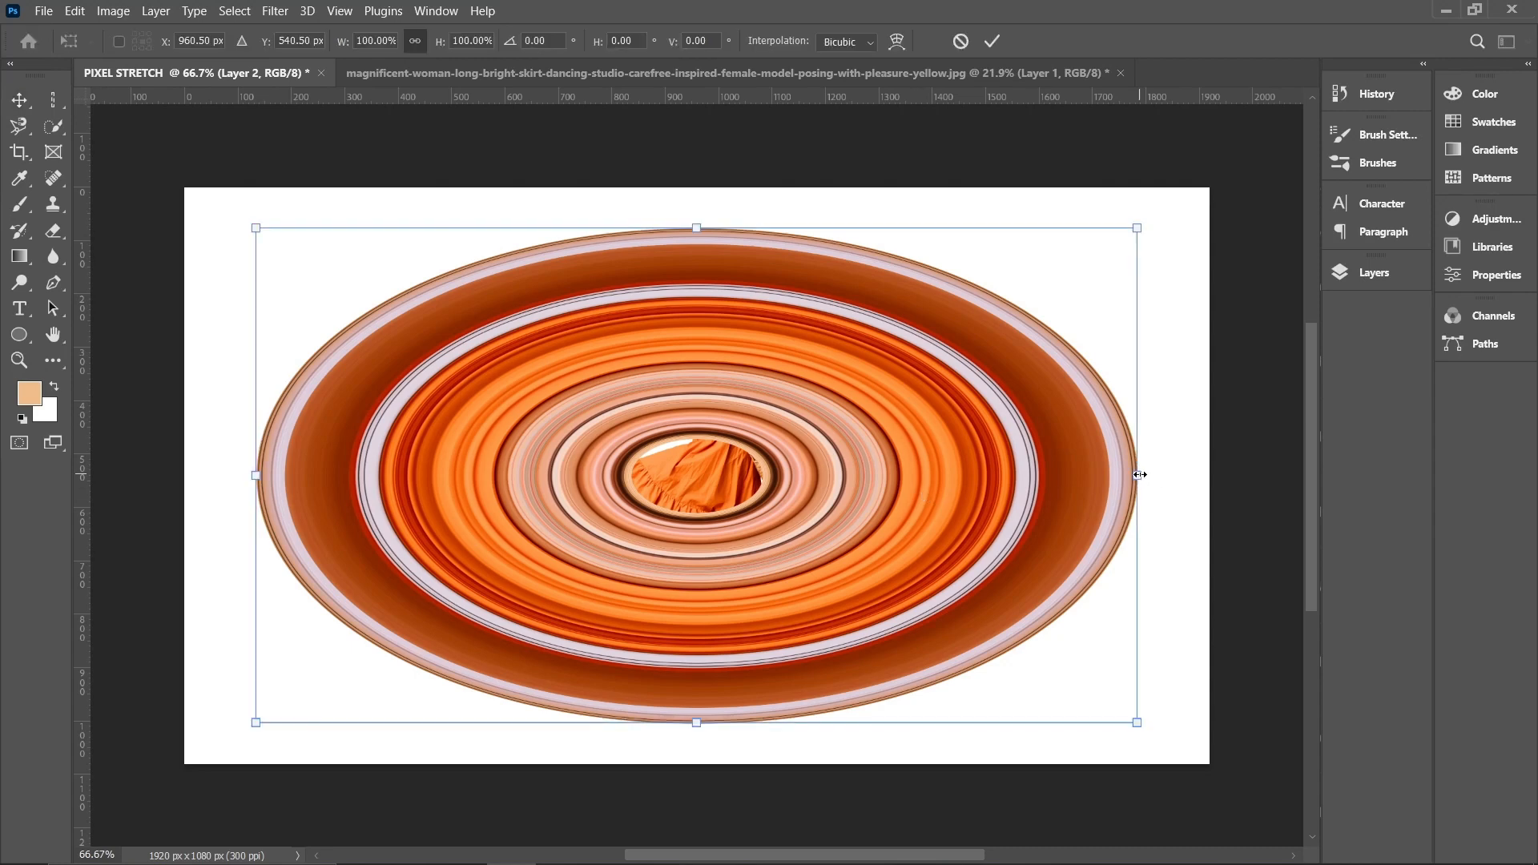
pyautogui.moveTo(1136, 475); pyautogui.dragTo(790, 486)
pyautogui.moveTo(680, 559); pyautogui.dragTo(873, 558)
pyautogui.press('Return')
pyautogui.click(1404, 269)
pyautogui.moveTo(1156, 412); pyautogui.dragTo(1157, 386)
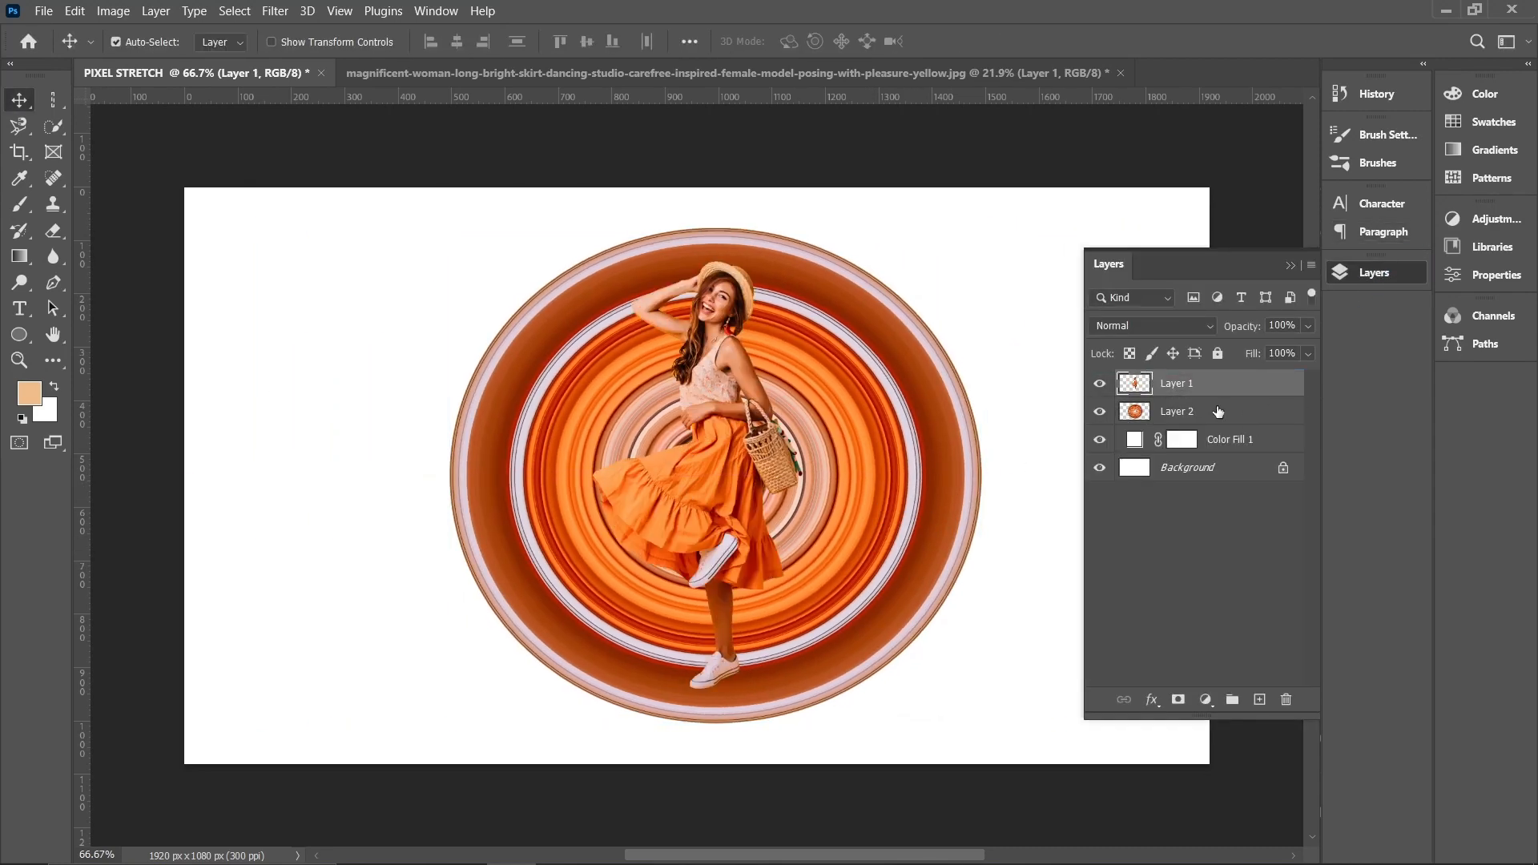
# Step: Scale the striped circle to 79.30% and position it behind the woman so her hat and standing foot extend past its edge
pyautogui.moveTo(889, 513)
pyautogui.mouseDown()
pyautogui.moveTo(863, 497)
pyautogui.moveTo(891, 495)
pyautogui.moveTo(871, 511)
pyautogui.mouseUp()
pyautogui.hotkey('ctrl', 't')
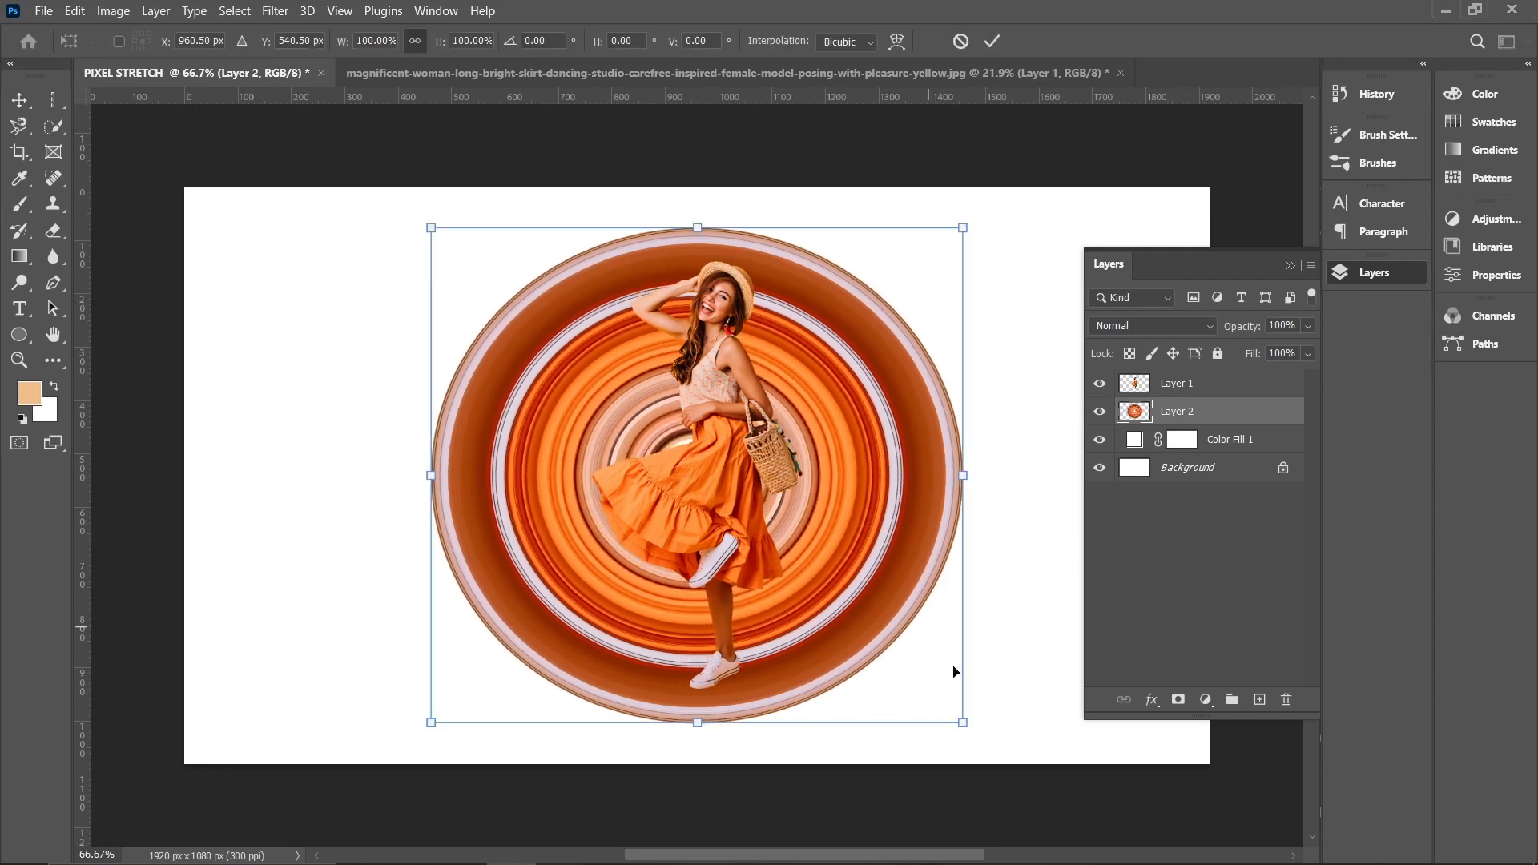
pyautogui.moveTo(959, 723); pyautogui.dragTo(888, 667)
pyautogui.moveTo(798, 576); pyautogui.dragTo(834, 590)
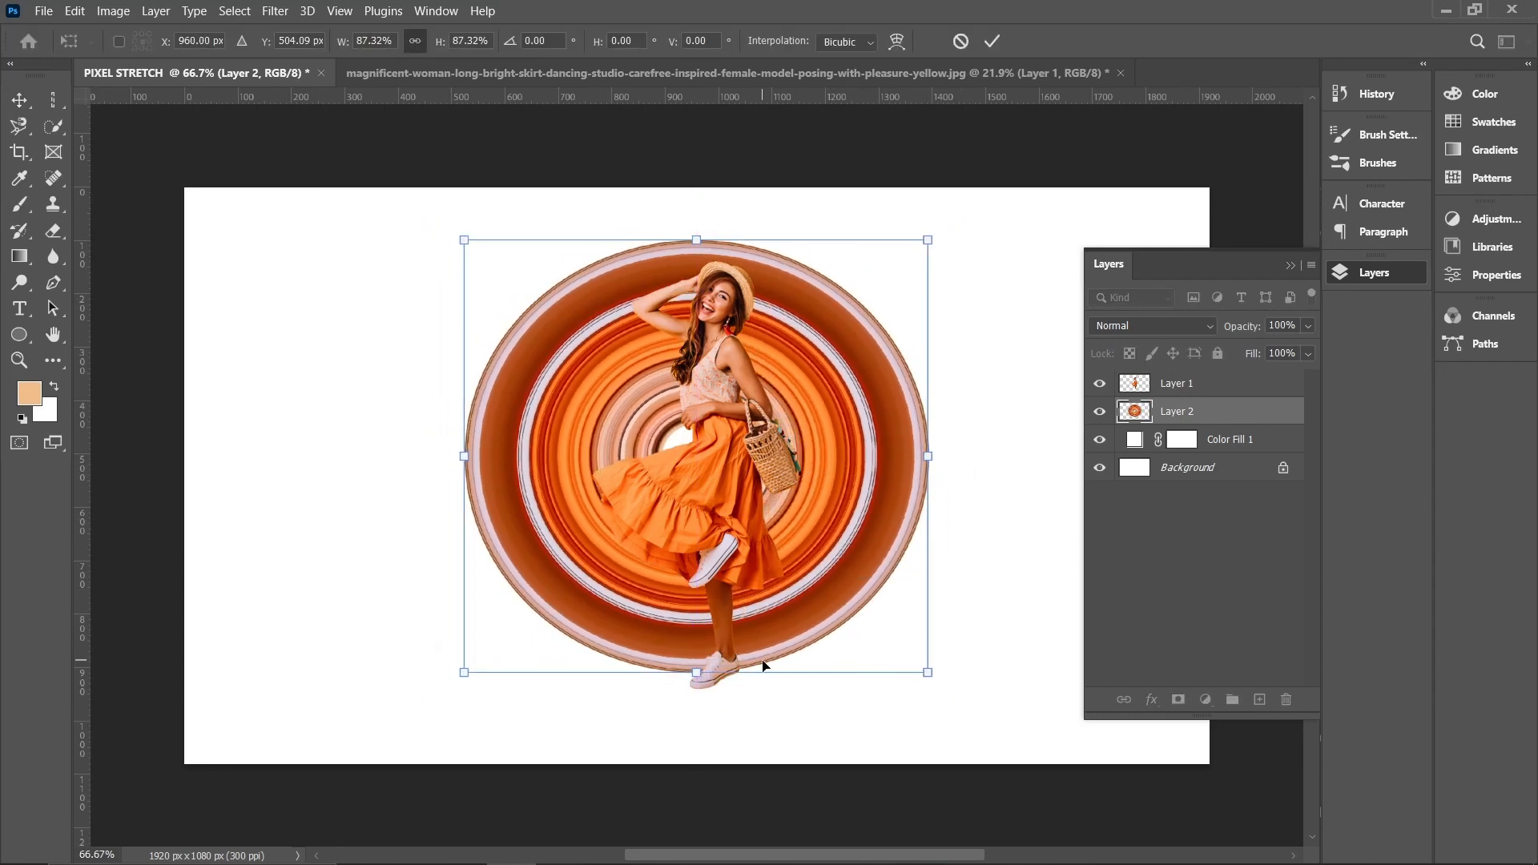
pyautogui.moveTo(465, 244); pyautogui.dragTo(495, 292)
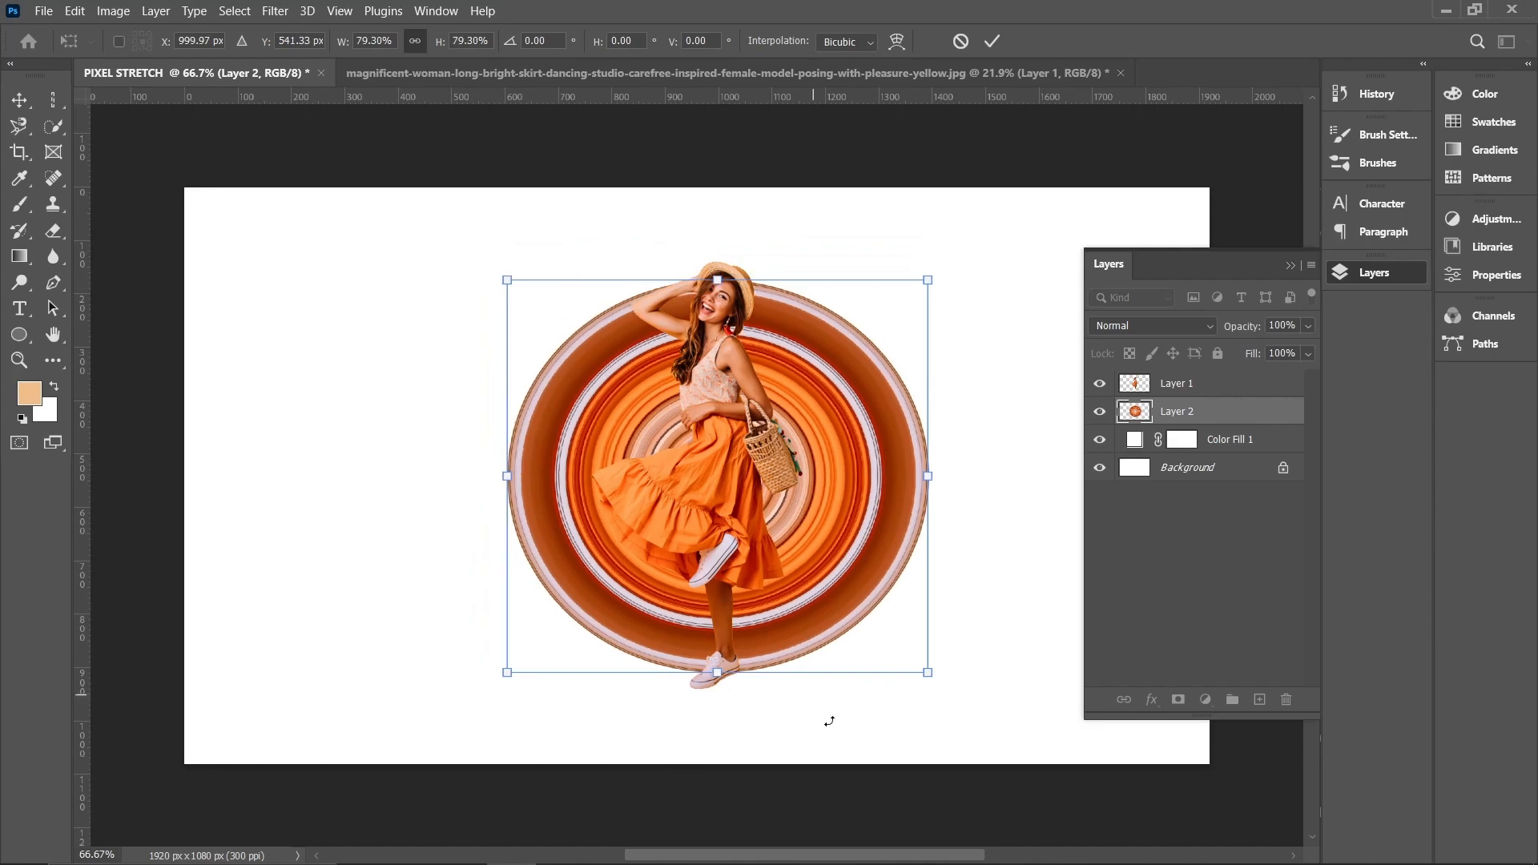
pyautogui.scroll(6, 773, 702)
pyautogui.moveTo(694, 586); pyautogui.dragTo(670, 599)
pyautogui.scroll(2, 690, 607)
pyautogui.scroll(-8, 671, 593)
pyautogui.moveTo(805, 424); pyautogui.dragTo(812, 415)
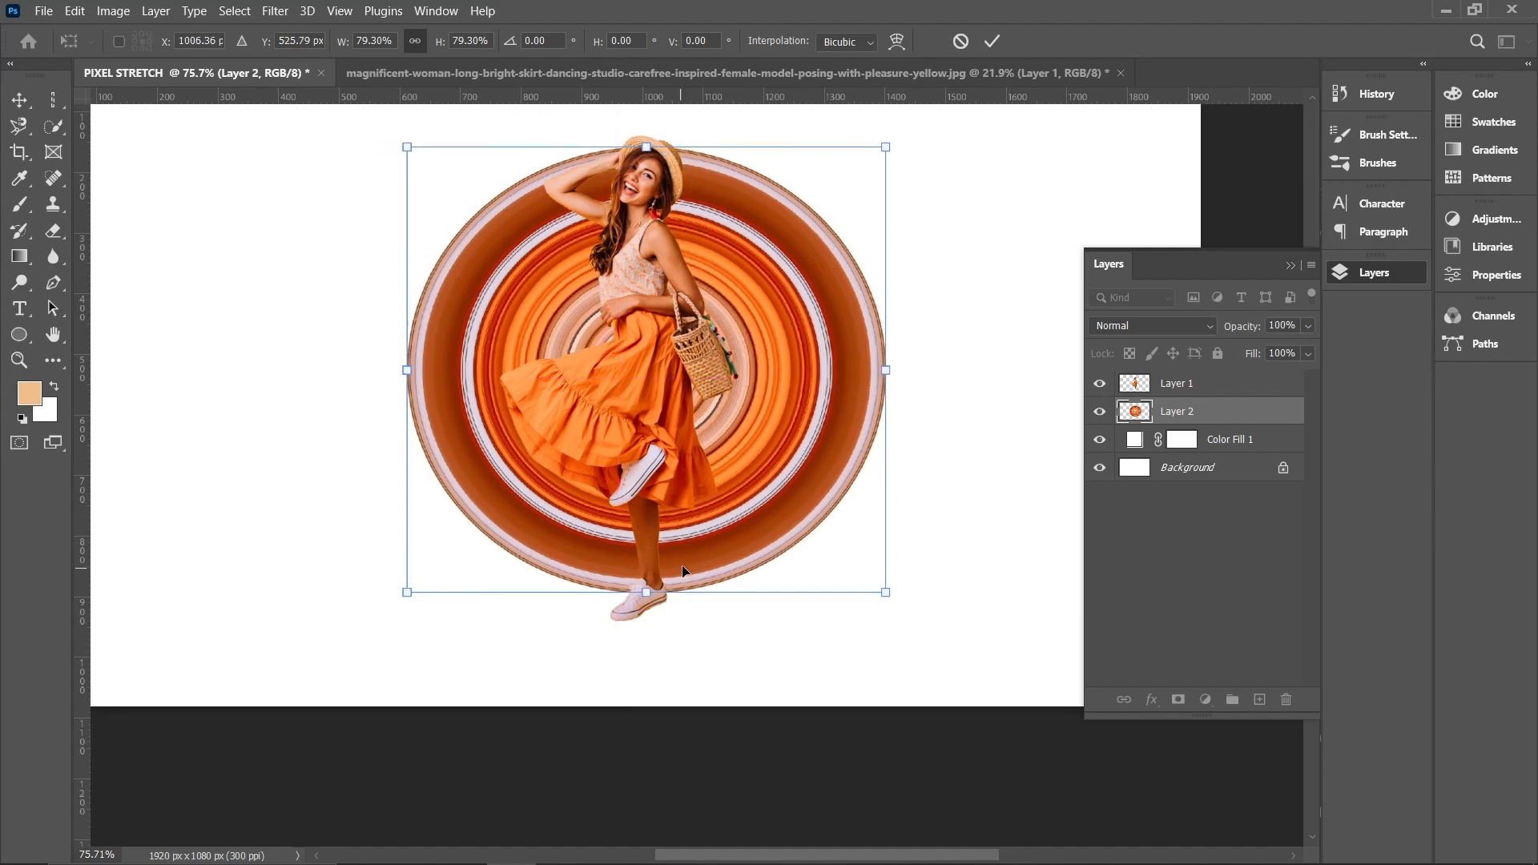
pyautogui.press('Return')
pyautogui.scroll(5, 683, 581)
pyautogui.moveTo(676, 589); pyautogui.dragTo(751, 473)
pyautogui.scroll(-5, 675, 573)
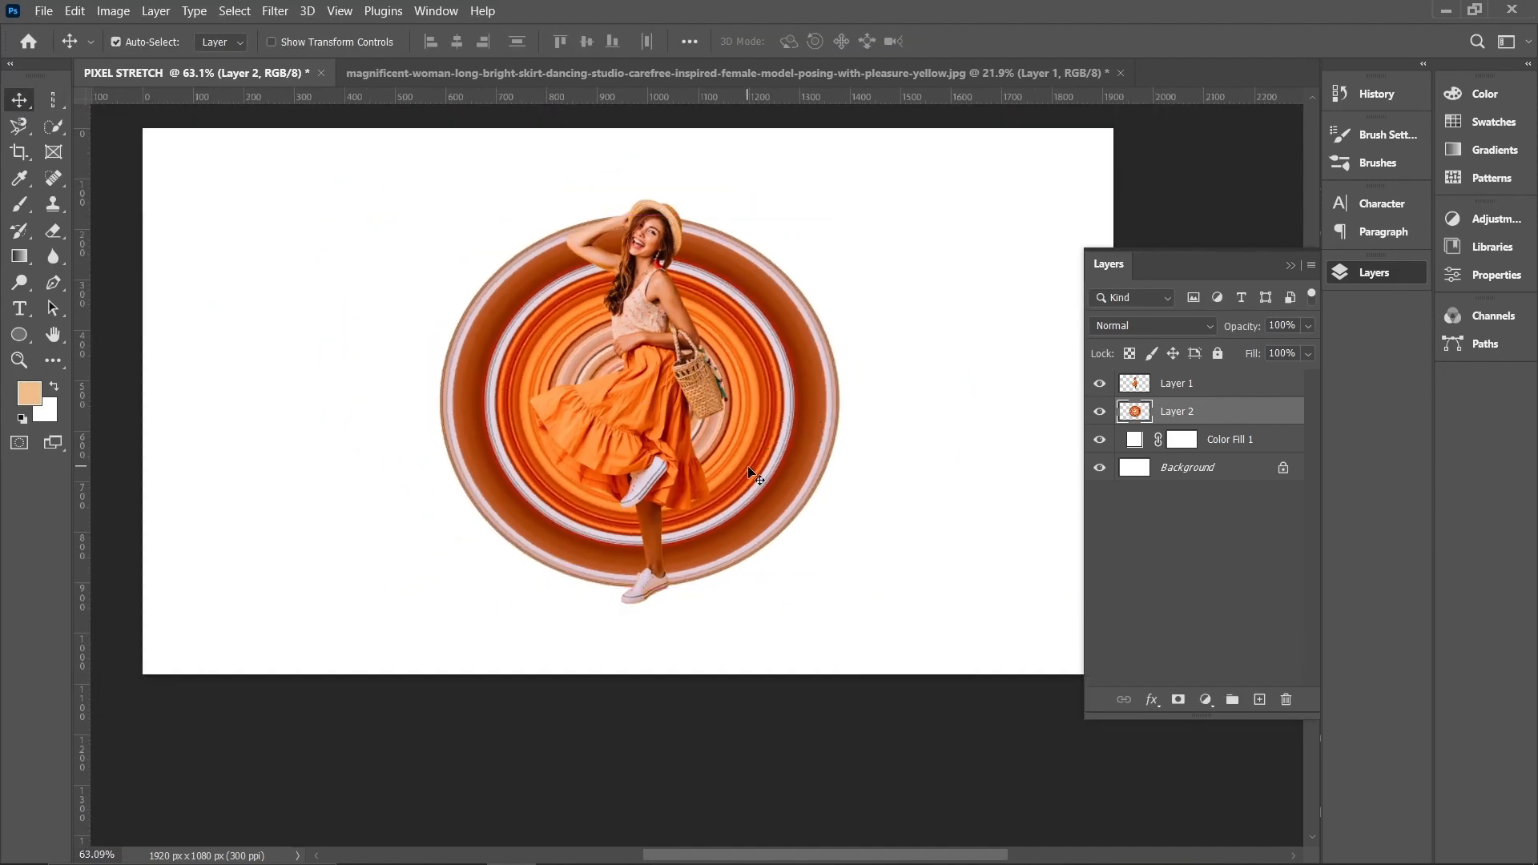
# Step: Add a new empty layer between the striped circle and the woman's layer
pyautogui.click(1260, 700)
pyautogui.scroll(1, 683, 647)
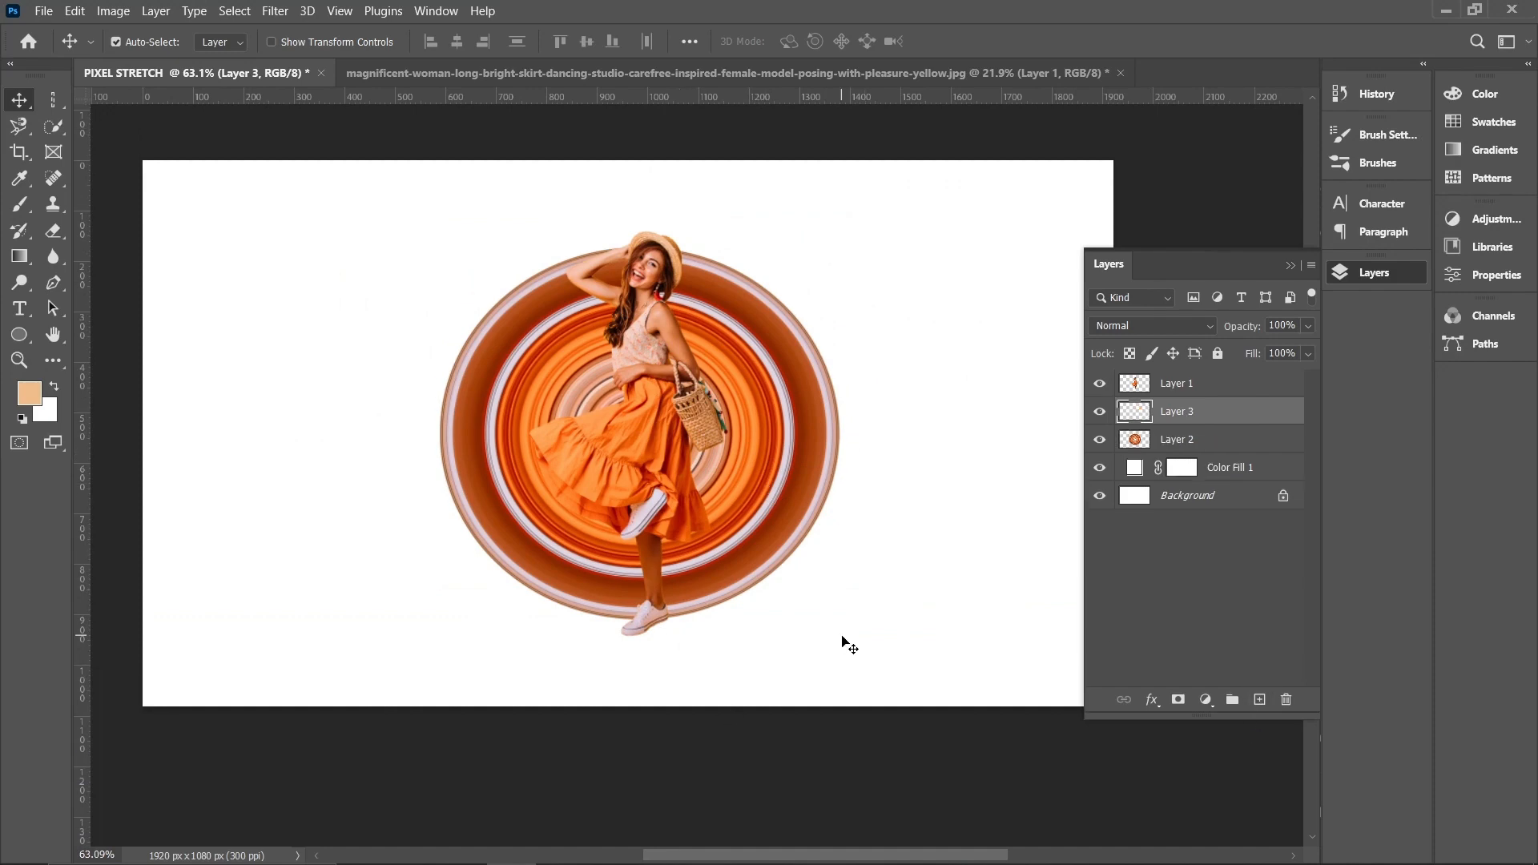
pyautogui.scroll(1, 841, 642)
pyautogui.scroll(2, 841, 642)
pyautogui.hscroll(-2, 845, 644)
pyautogui.hscroll(-2, 849, 645)
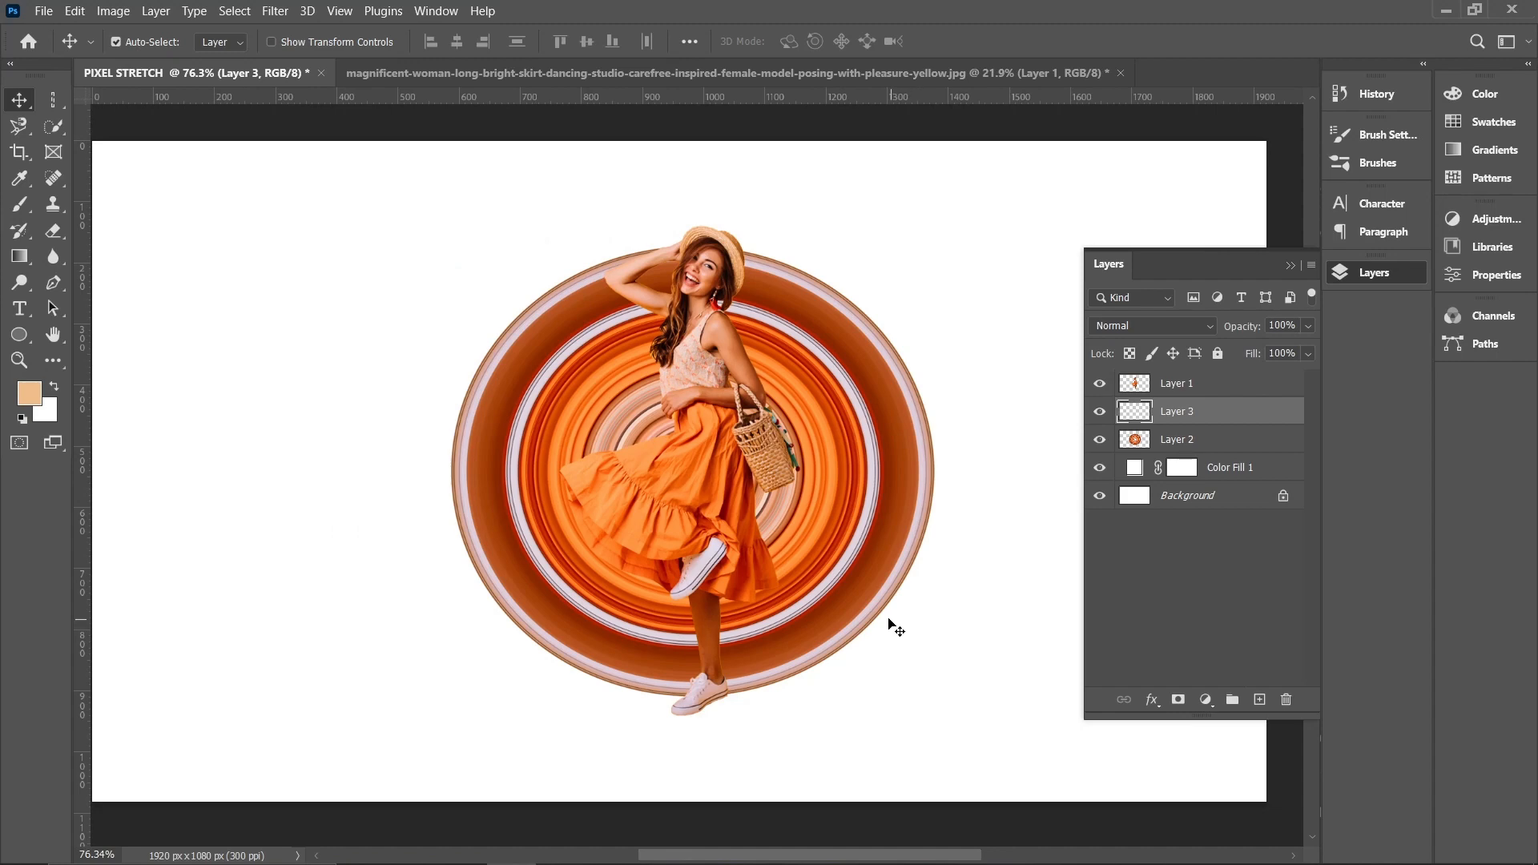
# Step: Set the brush's foreground color to the orange fe9440 sampled from the striped circle
pyautogui.click(18, 209)
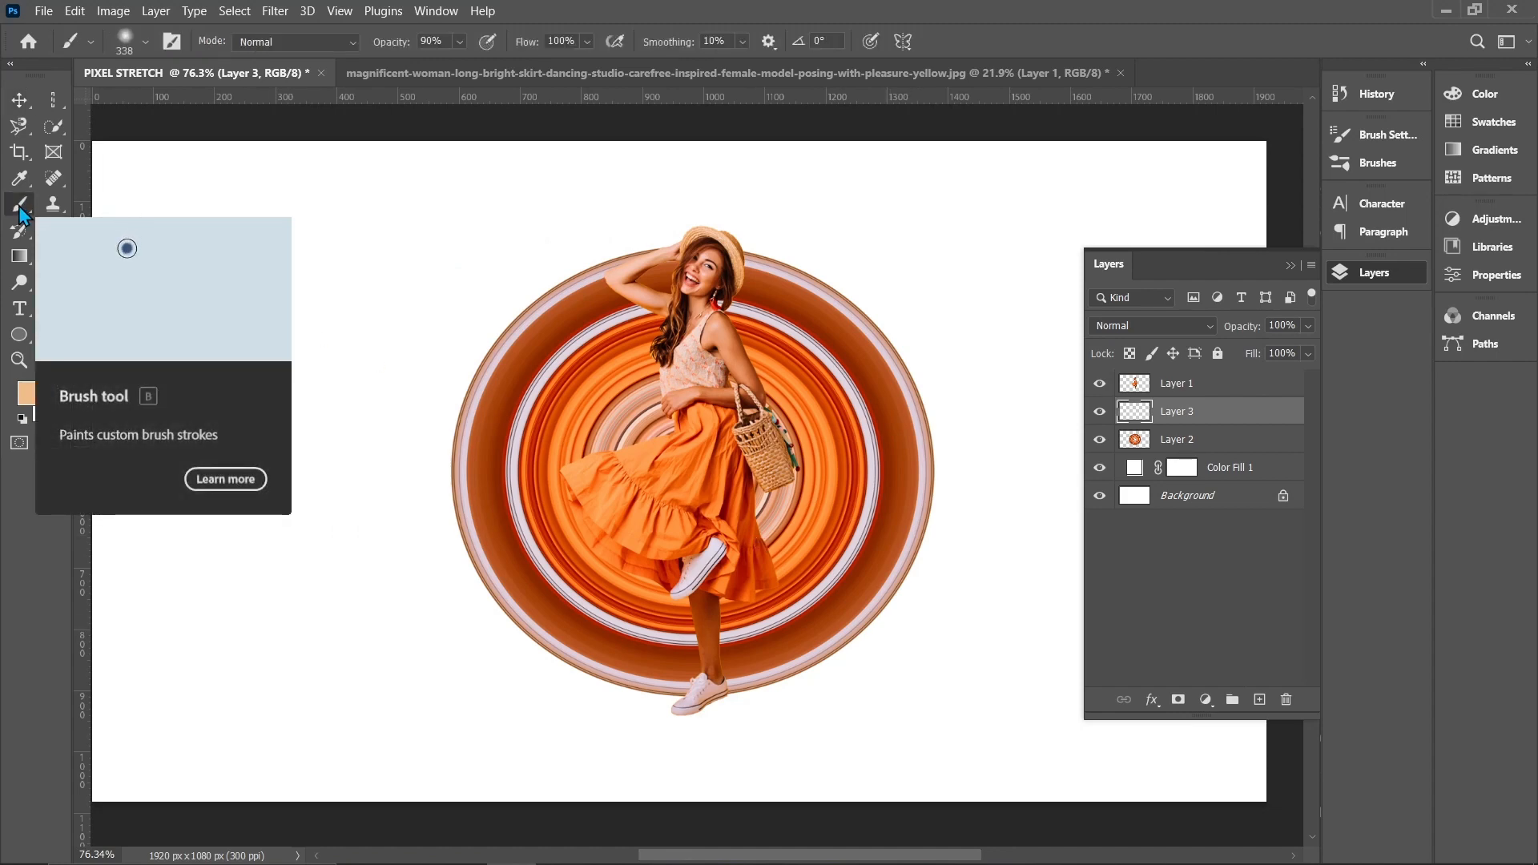
pyautogui.click(26, 396)
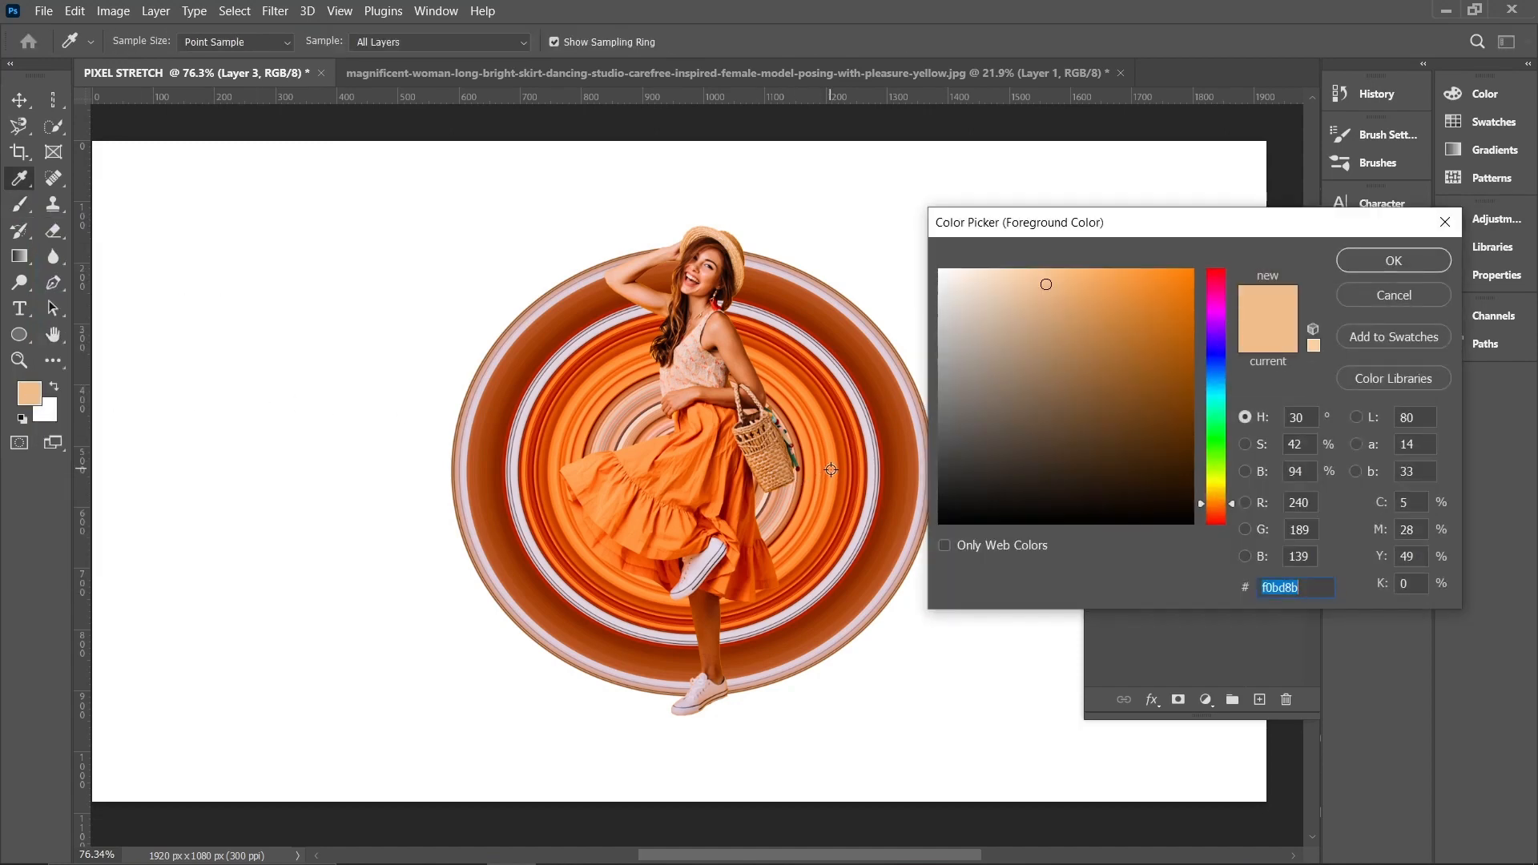
pyautogui.click(829, 475)
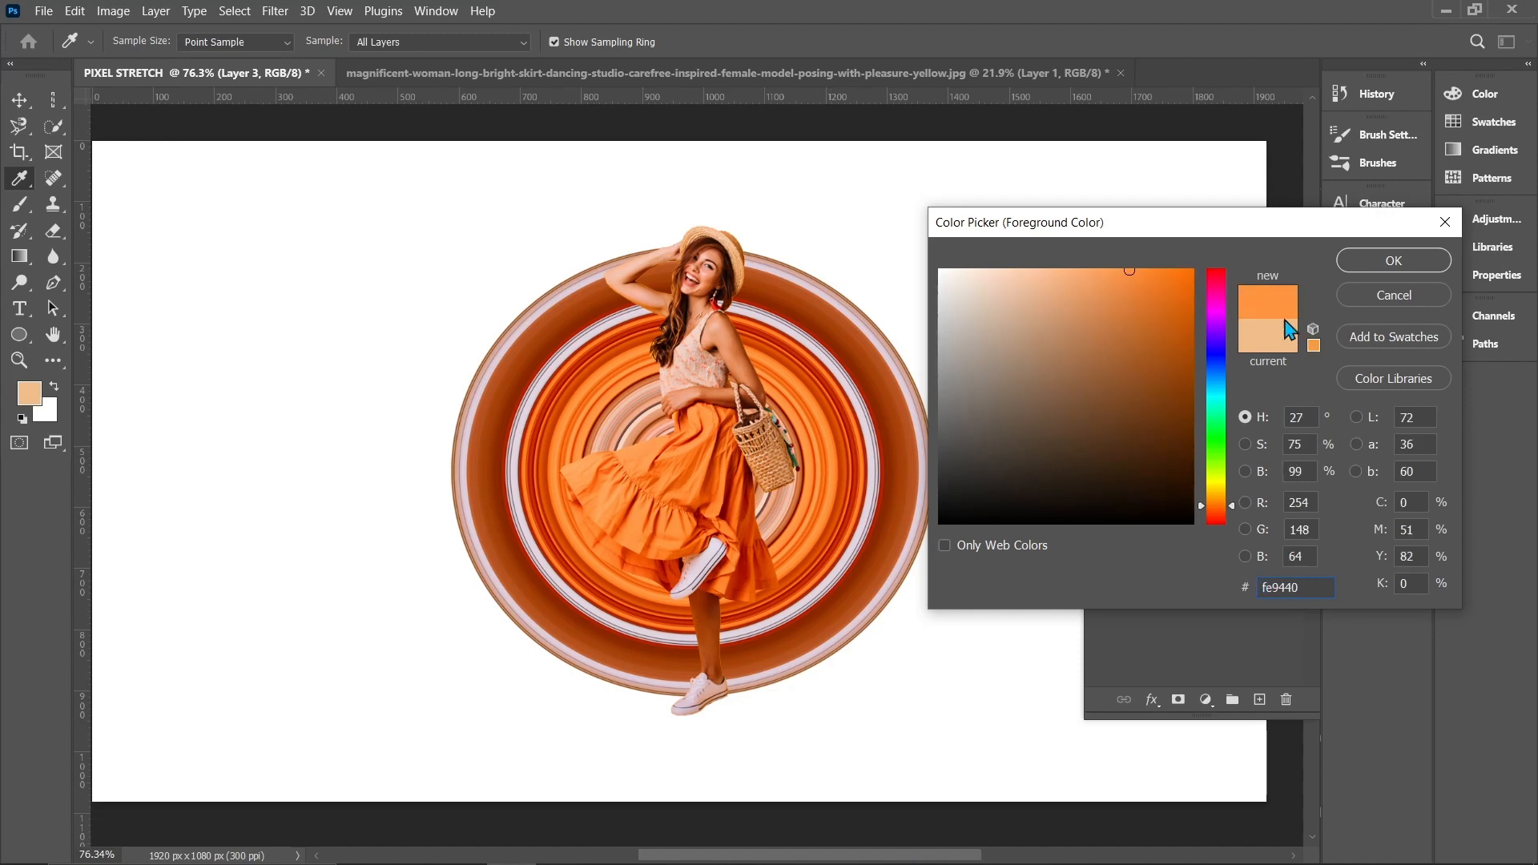
pyautogui.click(1384, 256)
pyautogui.press('b')
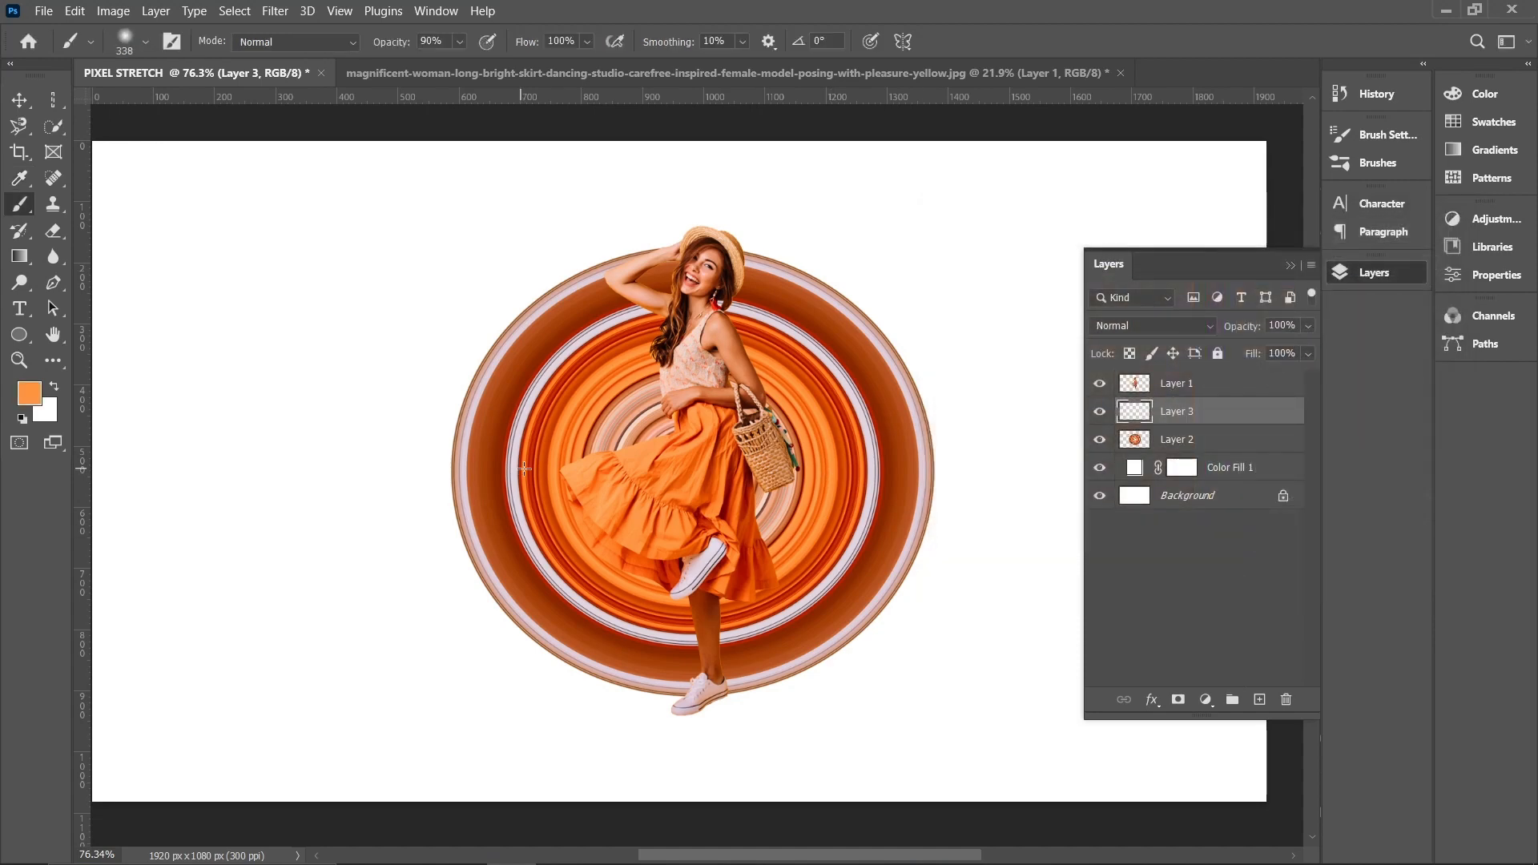
# Step: Paint one orange dab on each side of the striped circle with the 338 px Soft Round brush at 0% hardness
pyautogui.click(145, 40)
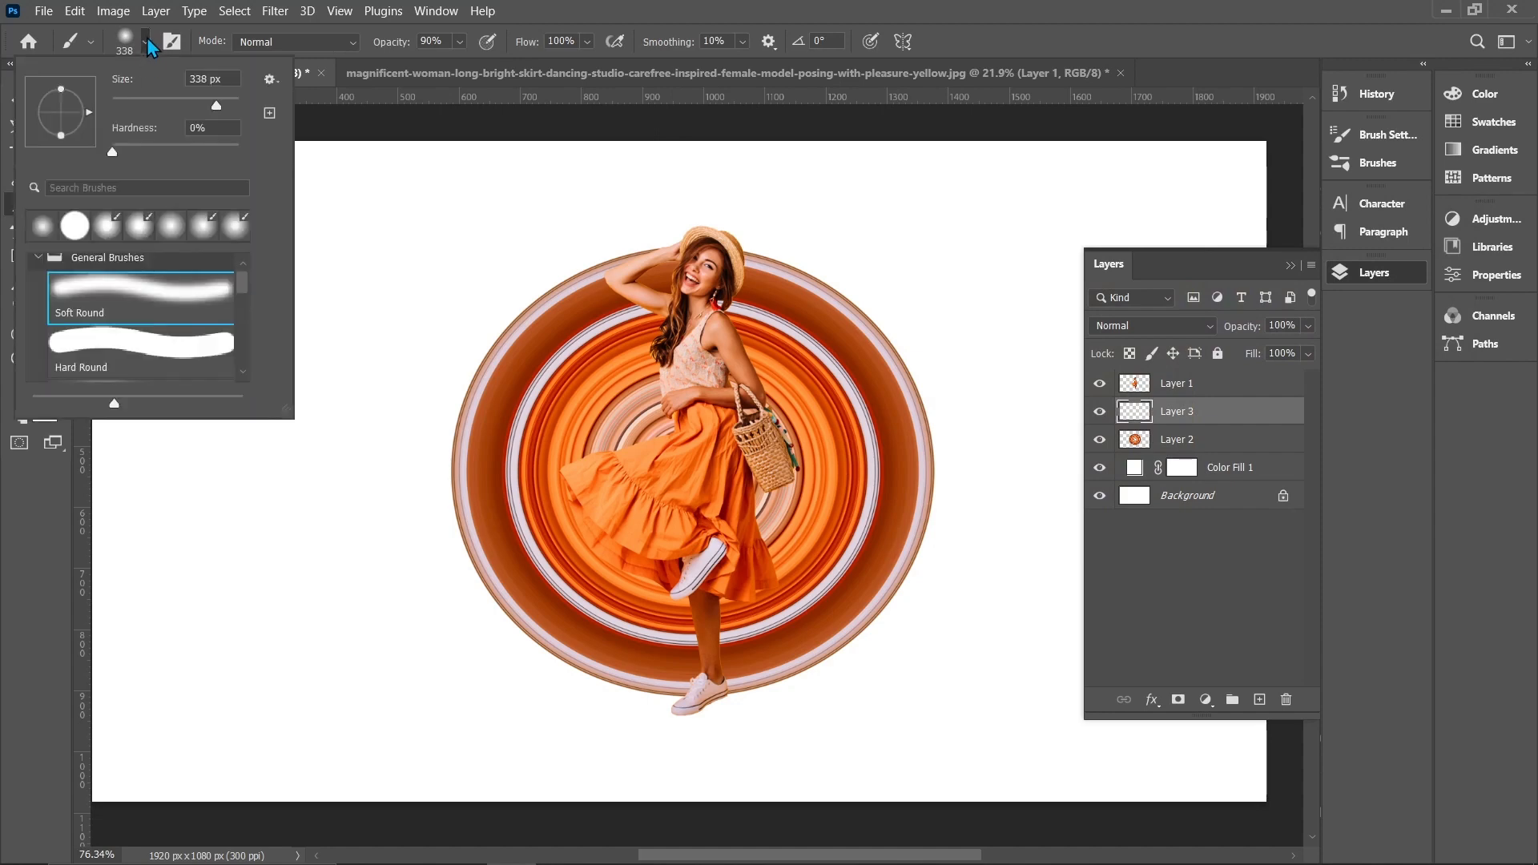
pyautogui.click(147, 37)
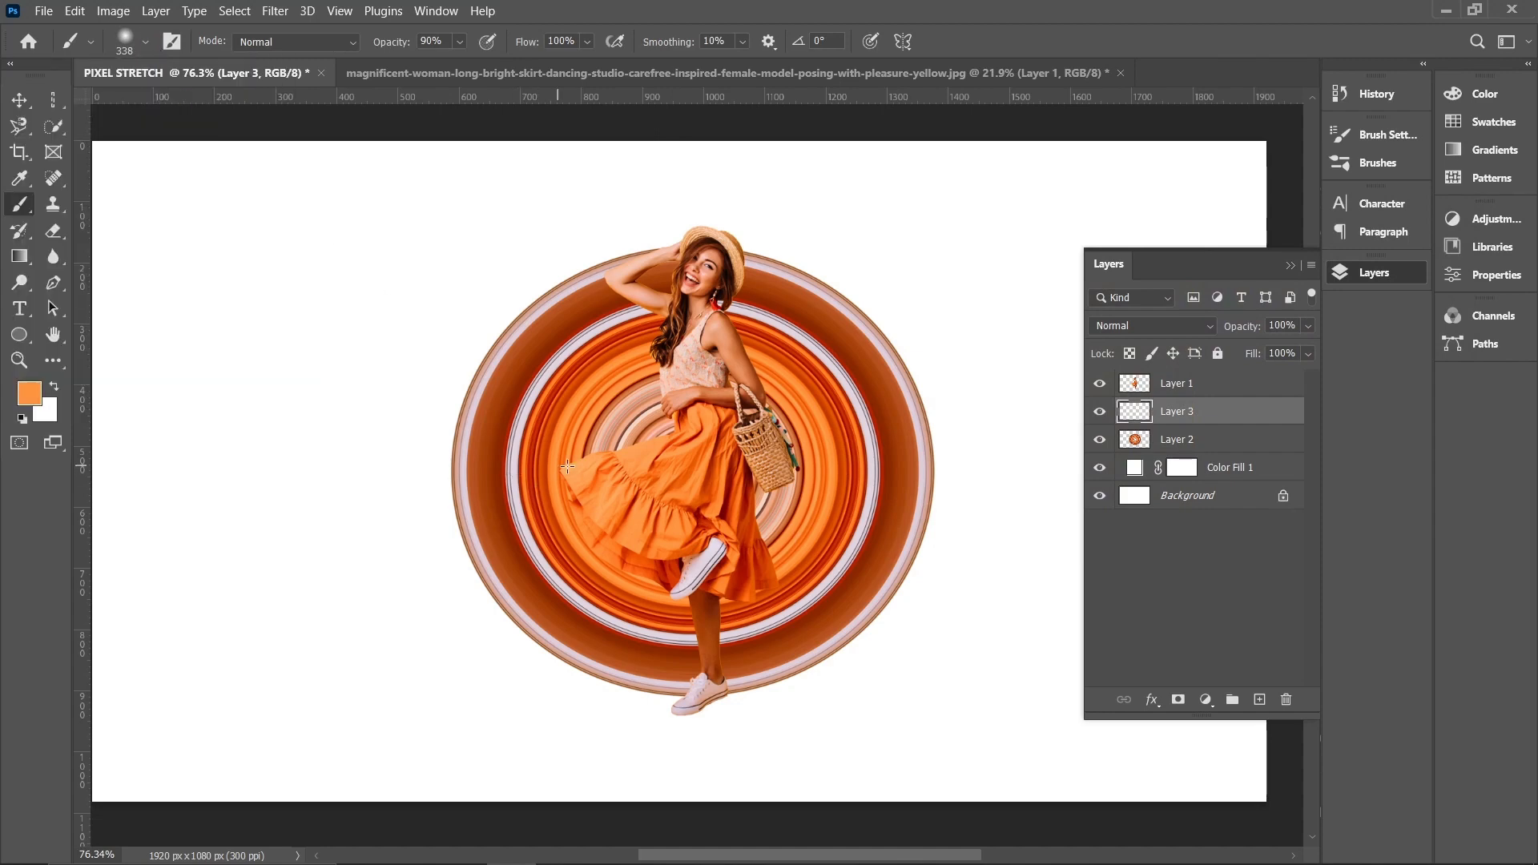
pyautogui.click(520, 472)
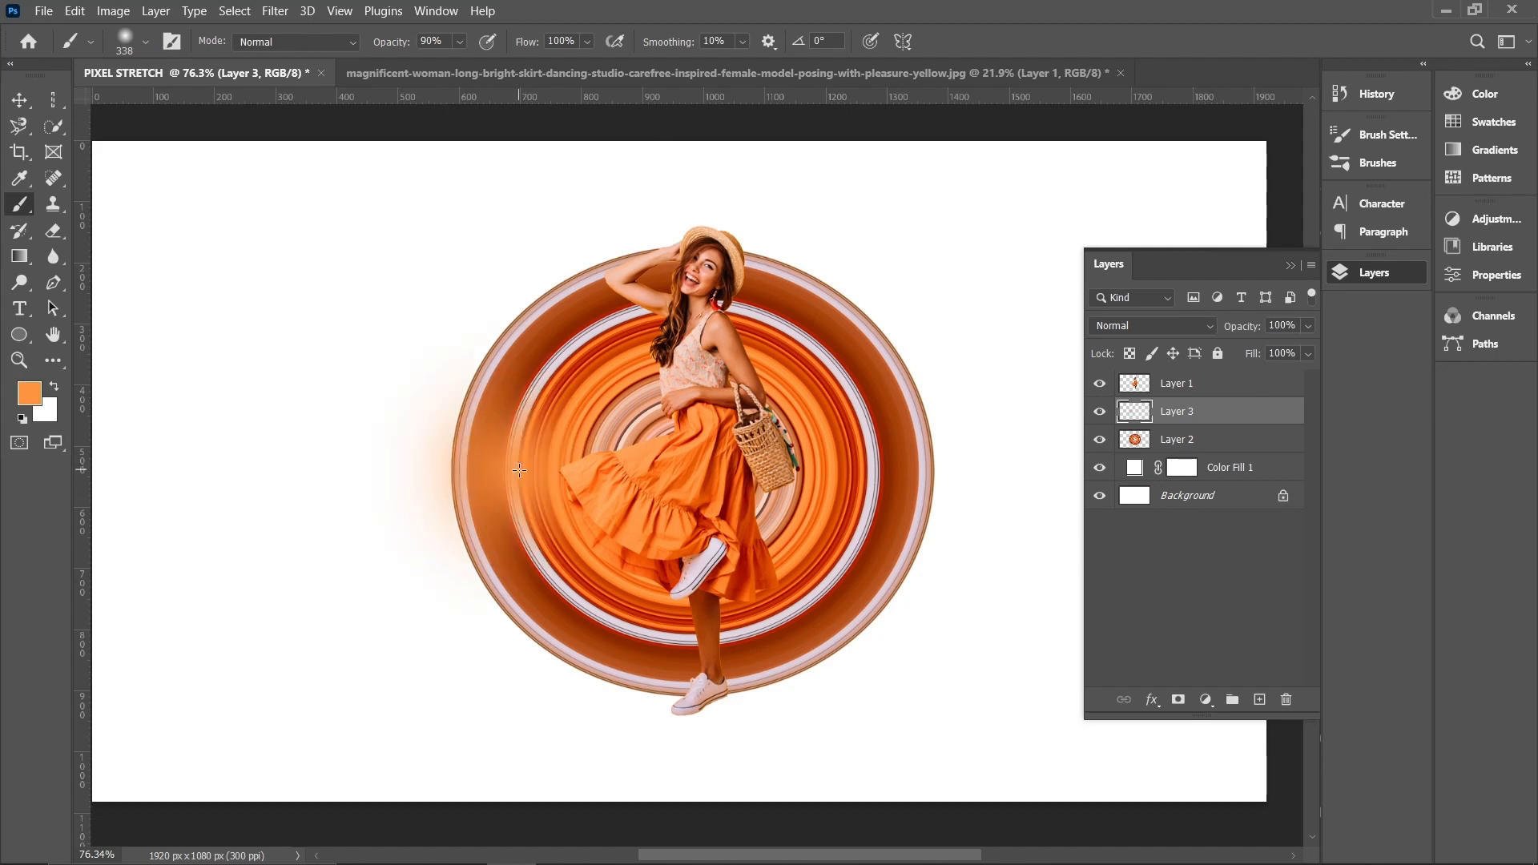
pyautogui.click(854, 474)
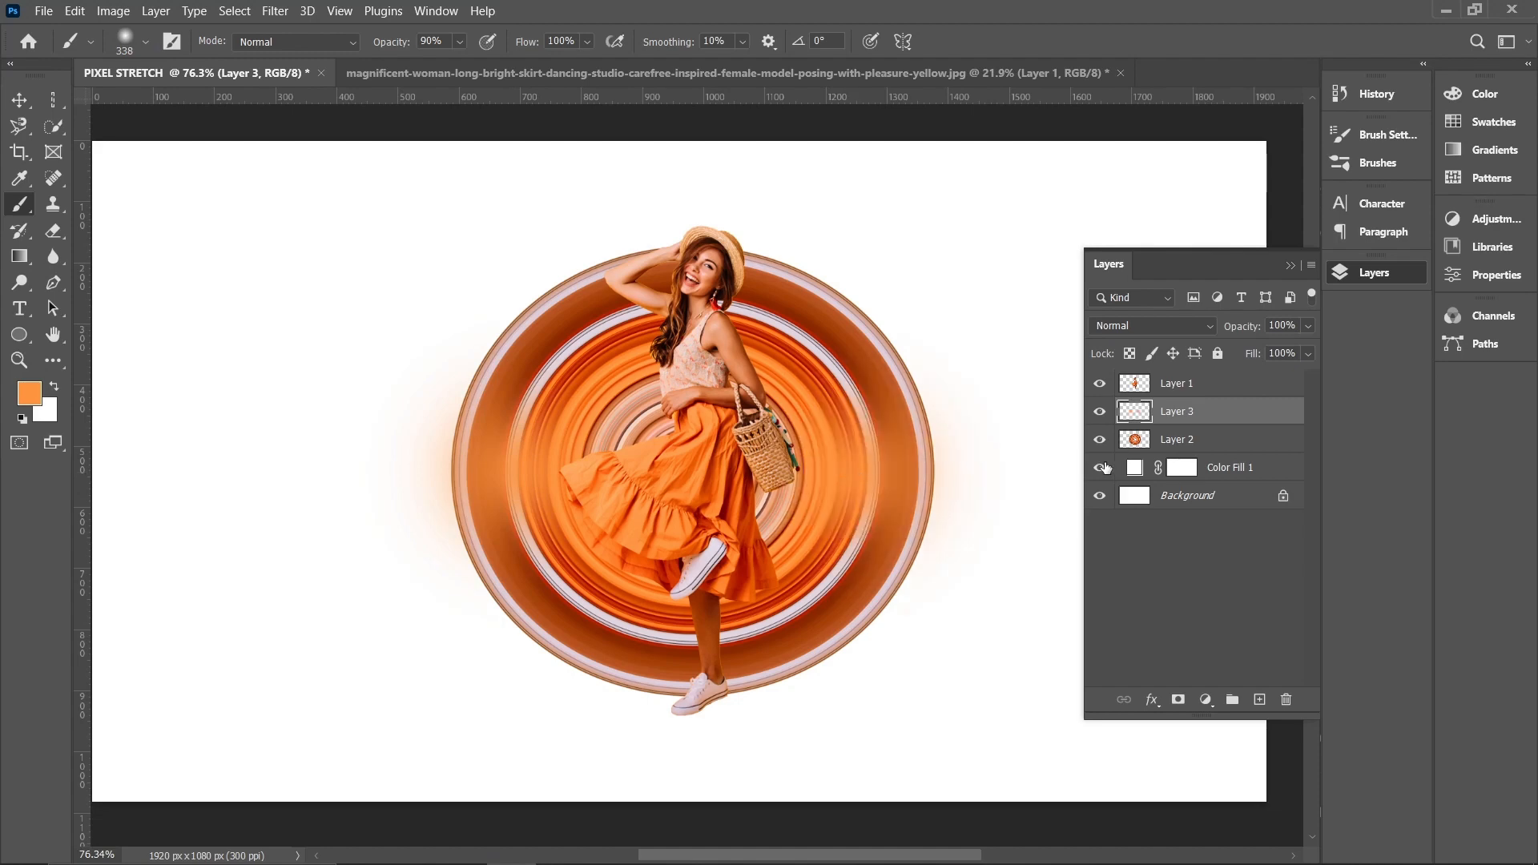
# Step: Clip the painted layer to the striped circle and set its blend mode to Linear Dodge (Add)
pyautogui.keyDown('alt'); pyautogui.click(1215, 426); pyautogui.keyUp('alt')
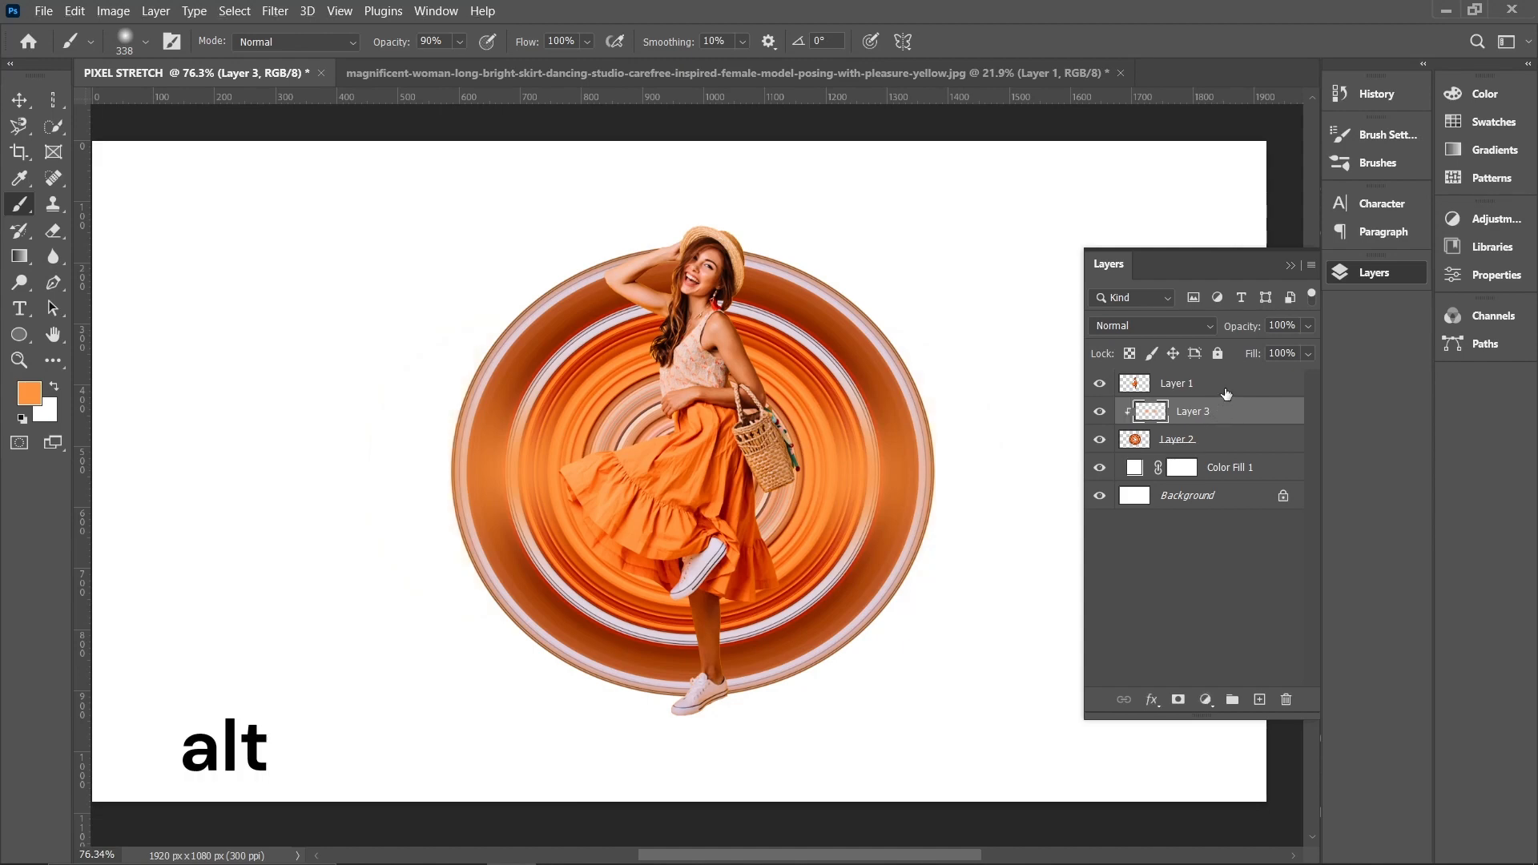
pyautogui.click(1209, 327)
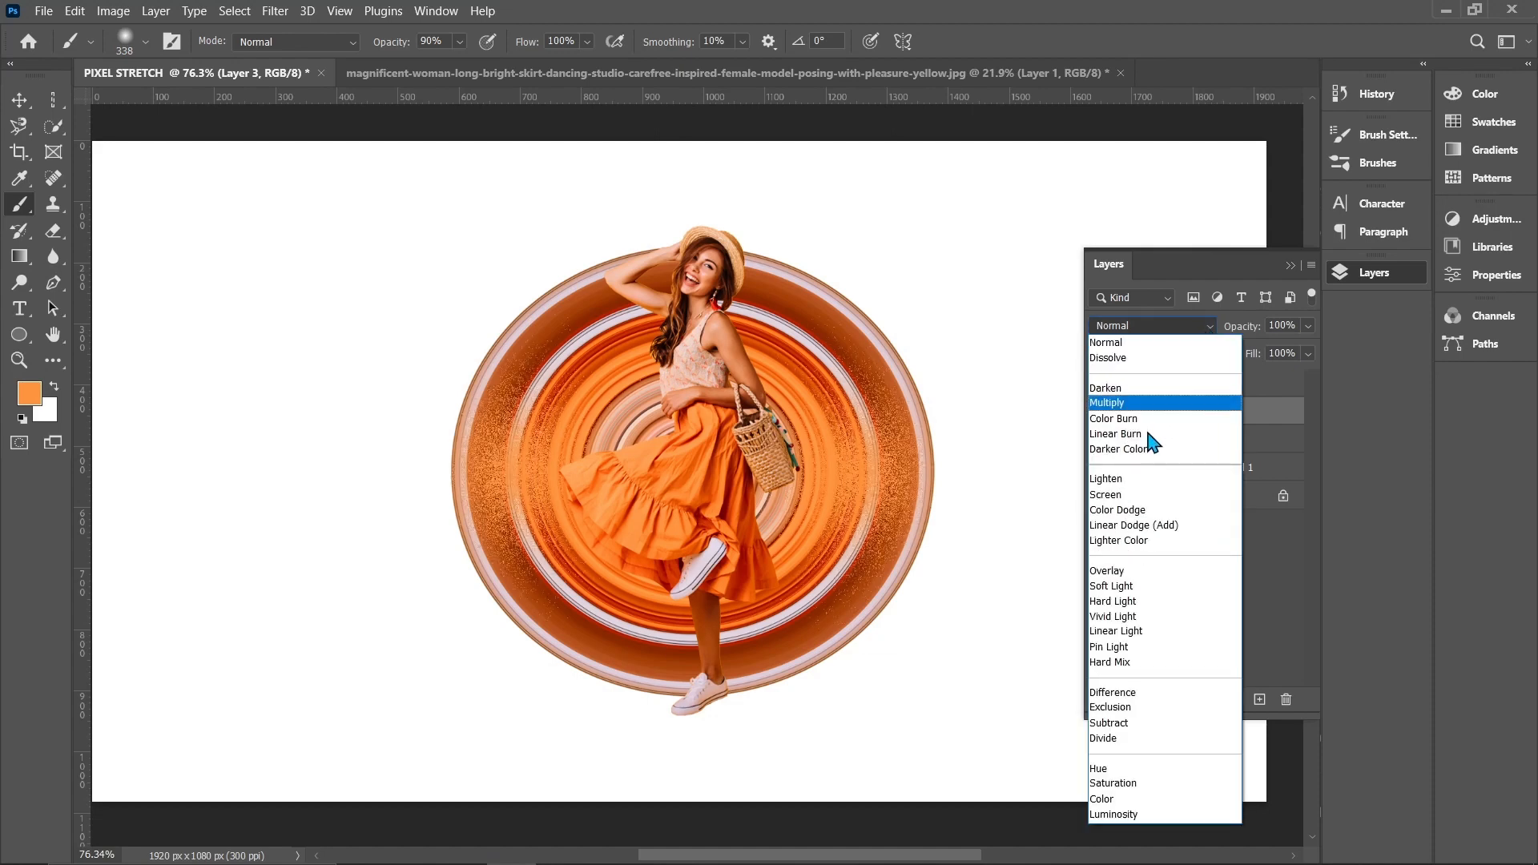
pyautogui.click(1135, 527)
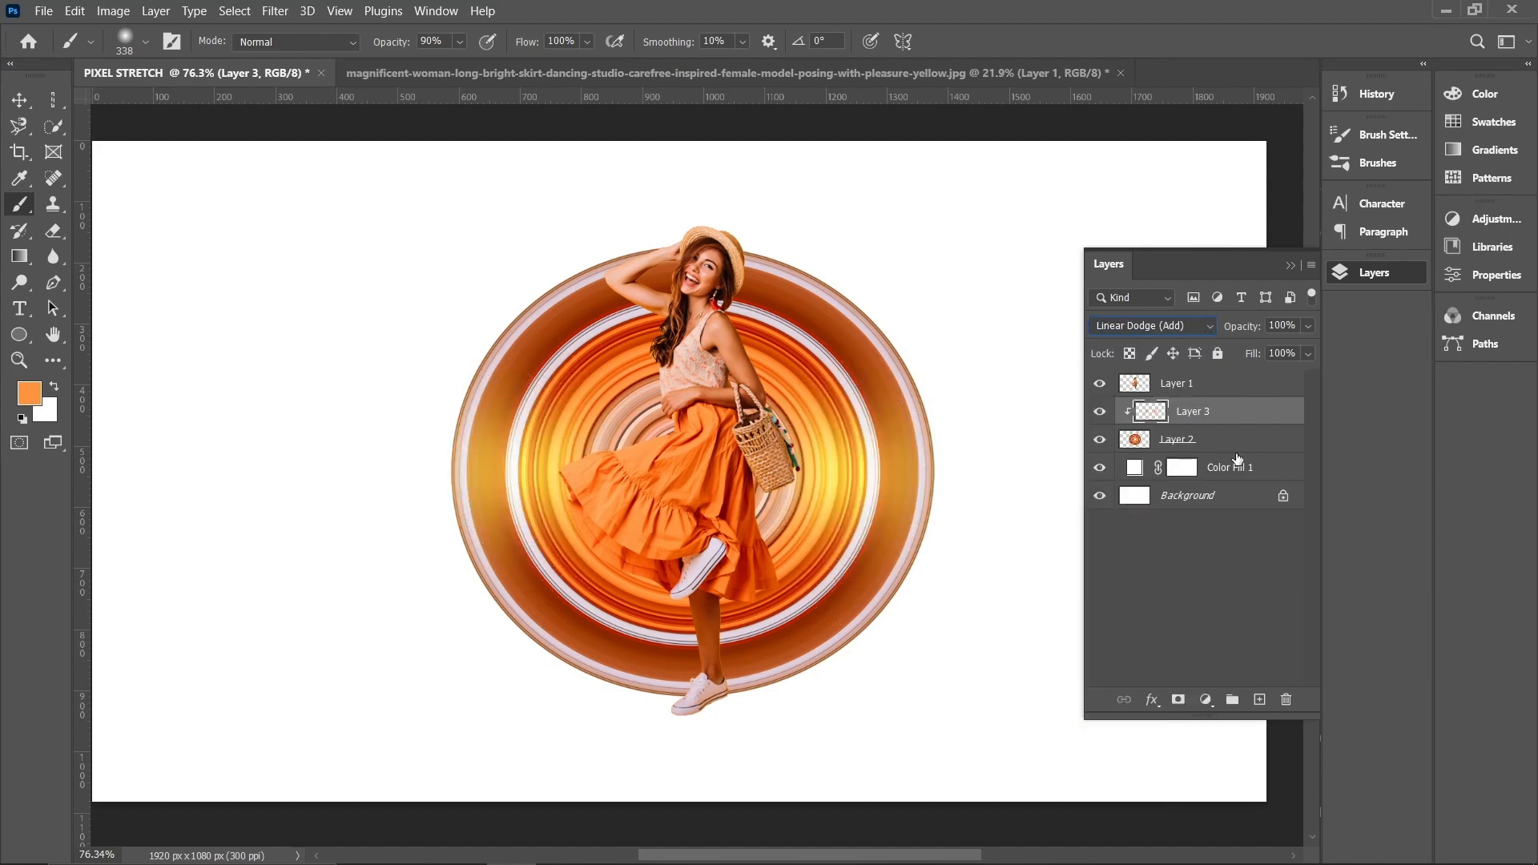
# Step: Reduce the painted layer's opacity to 79%
pyautogui.click(1308, 326)
pyautogui.moveTo(1296, 349); pyautogui.dragTo(1295, 349)
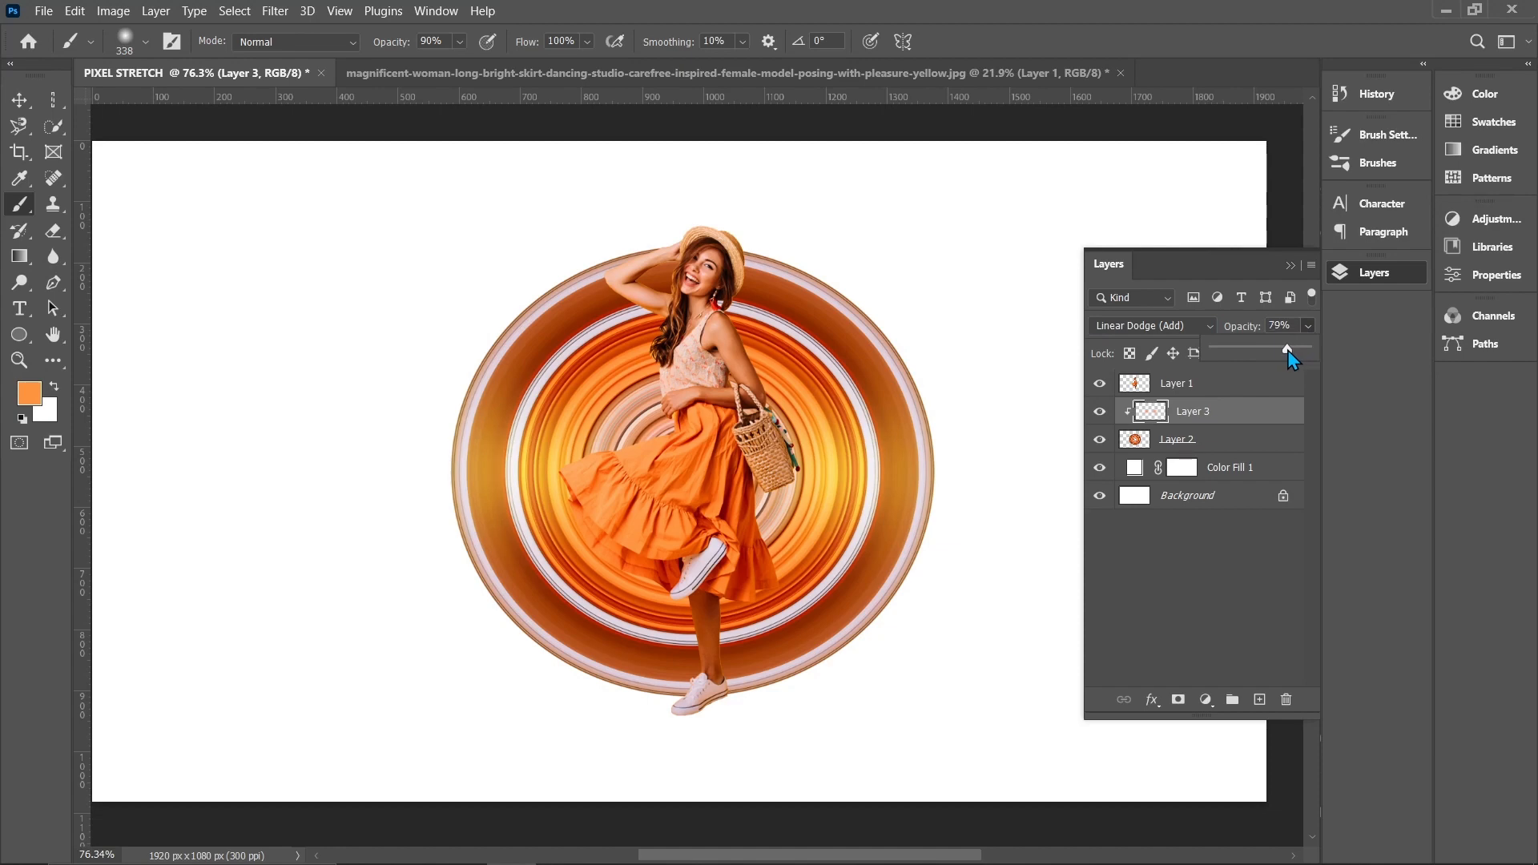
pyautogui.click(1305, 328)
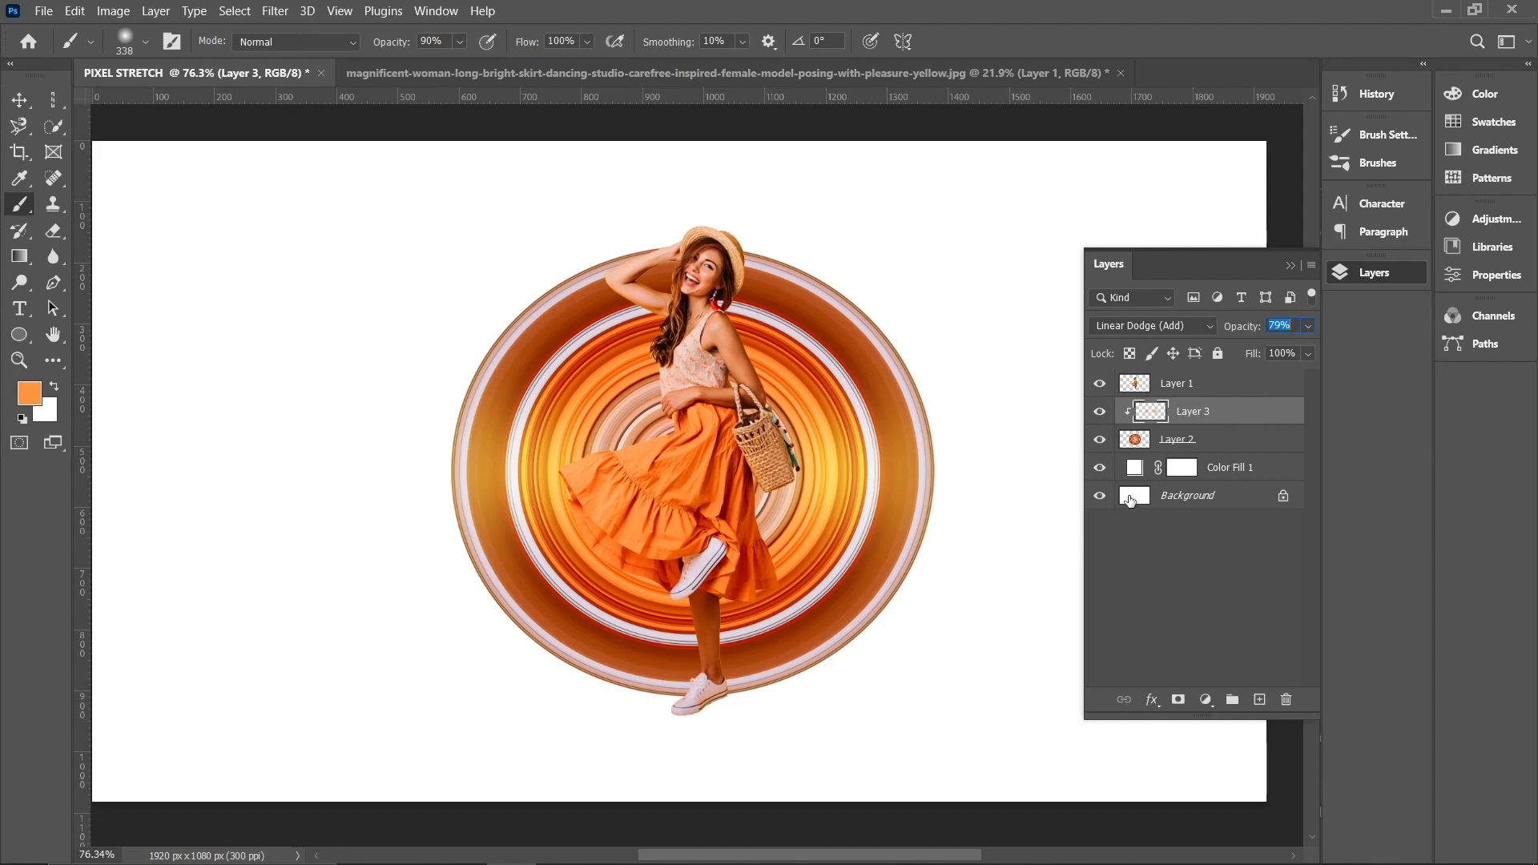
# Step: Add a Multiply drop shadow to the woman's layer with 29% opacity, 175° angle, 8 px distance, 25% spread and 24 px size
pyautogui.click(1221, 388)
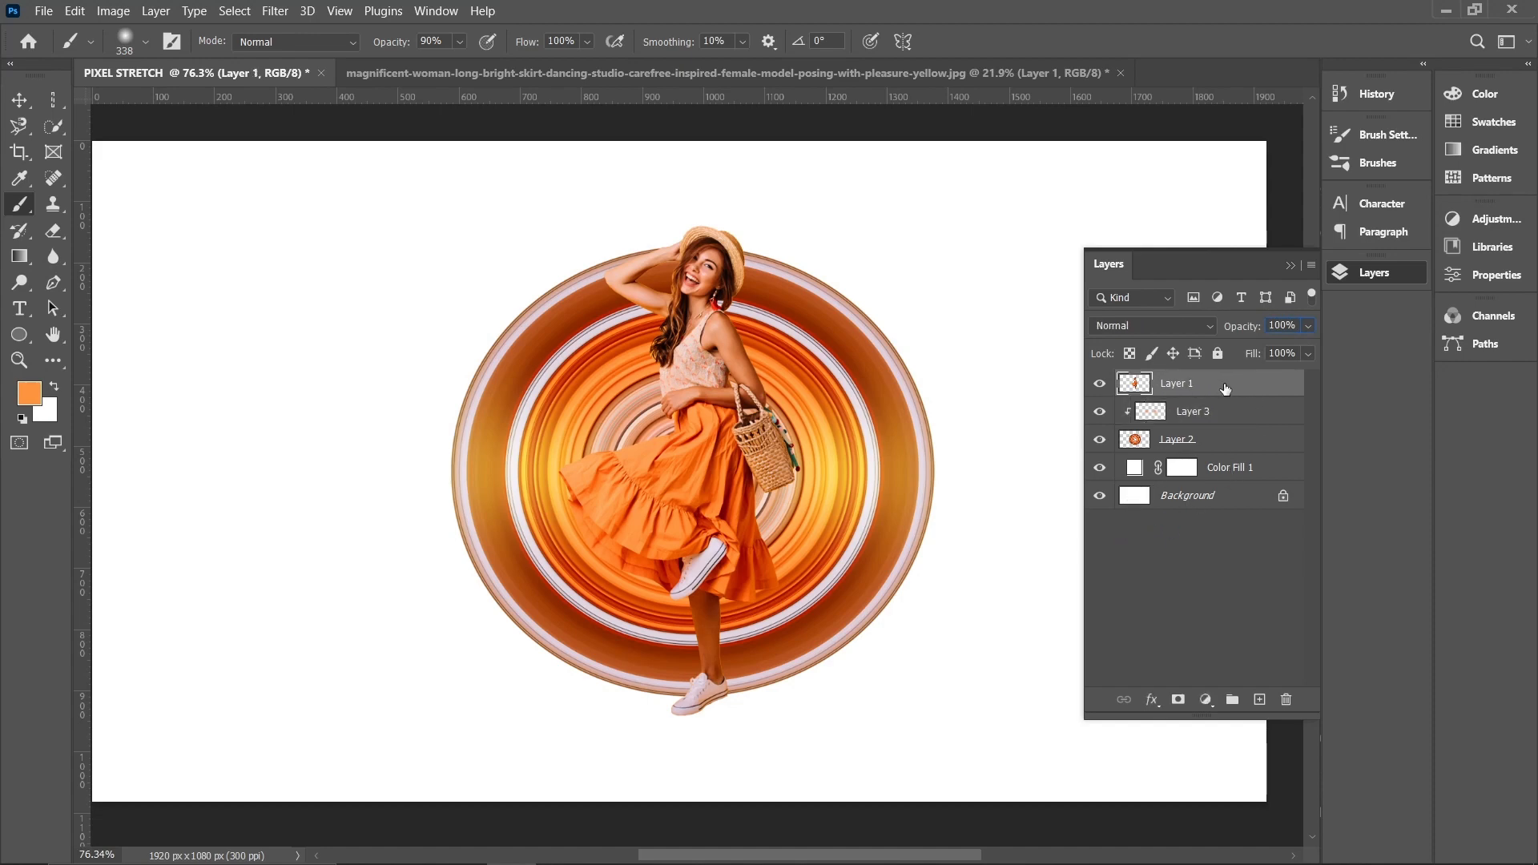
pyautogui.doubleClick(1225, 388)
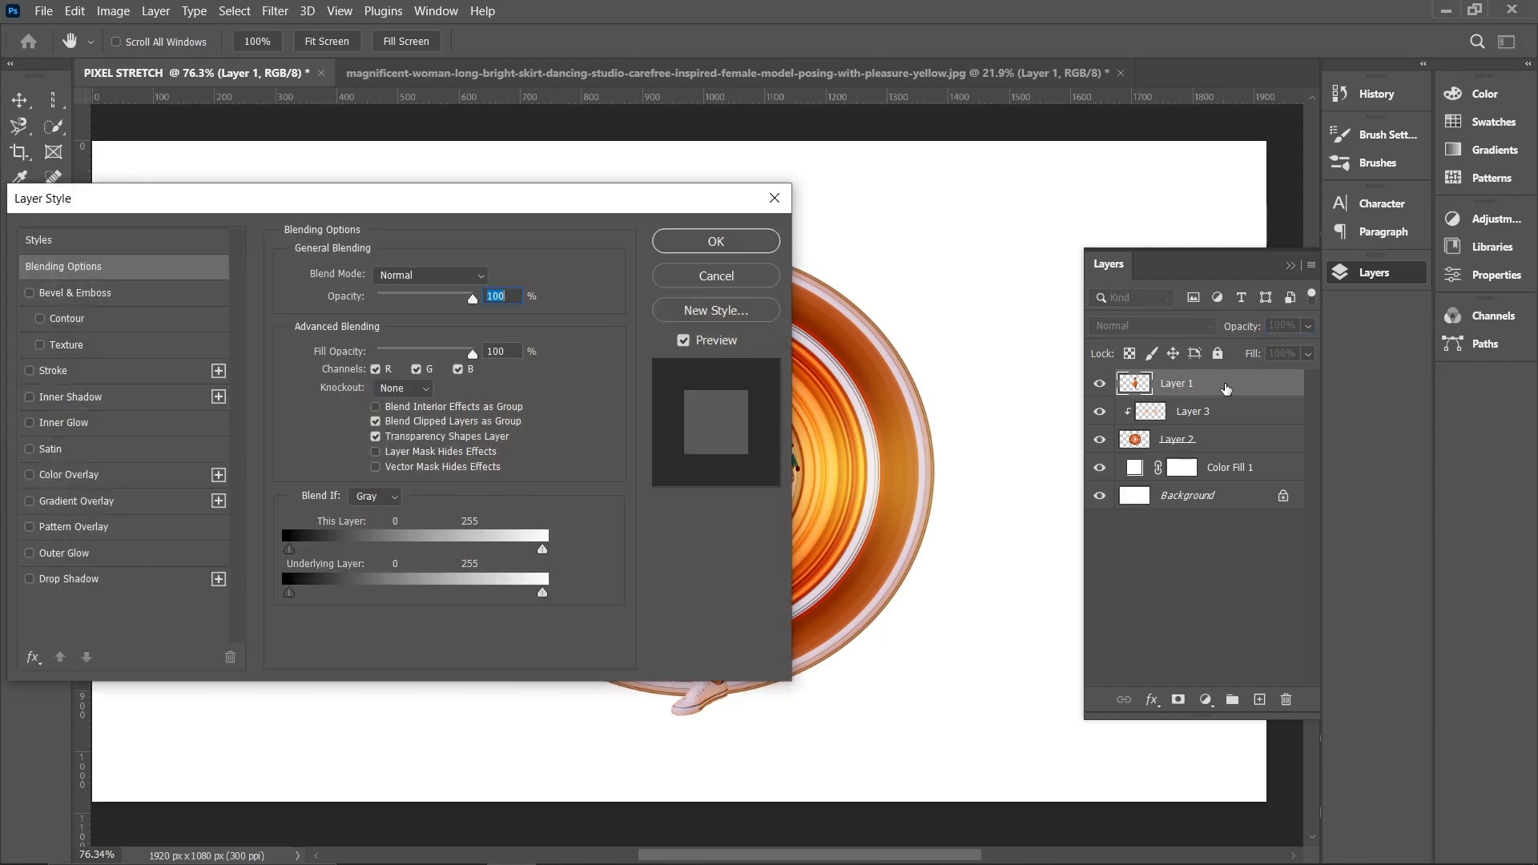
pyautogui.moveTo(264, 206); pyautogui.dragTo(339, 198)
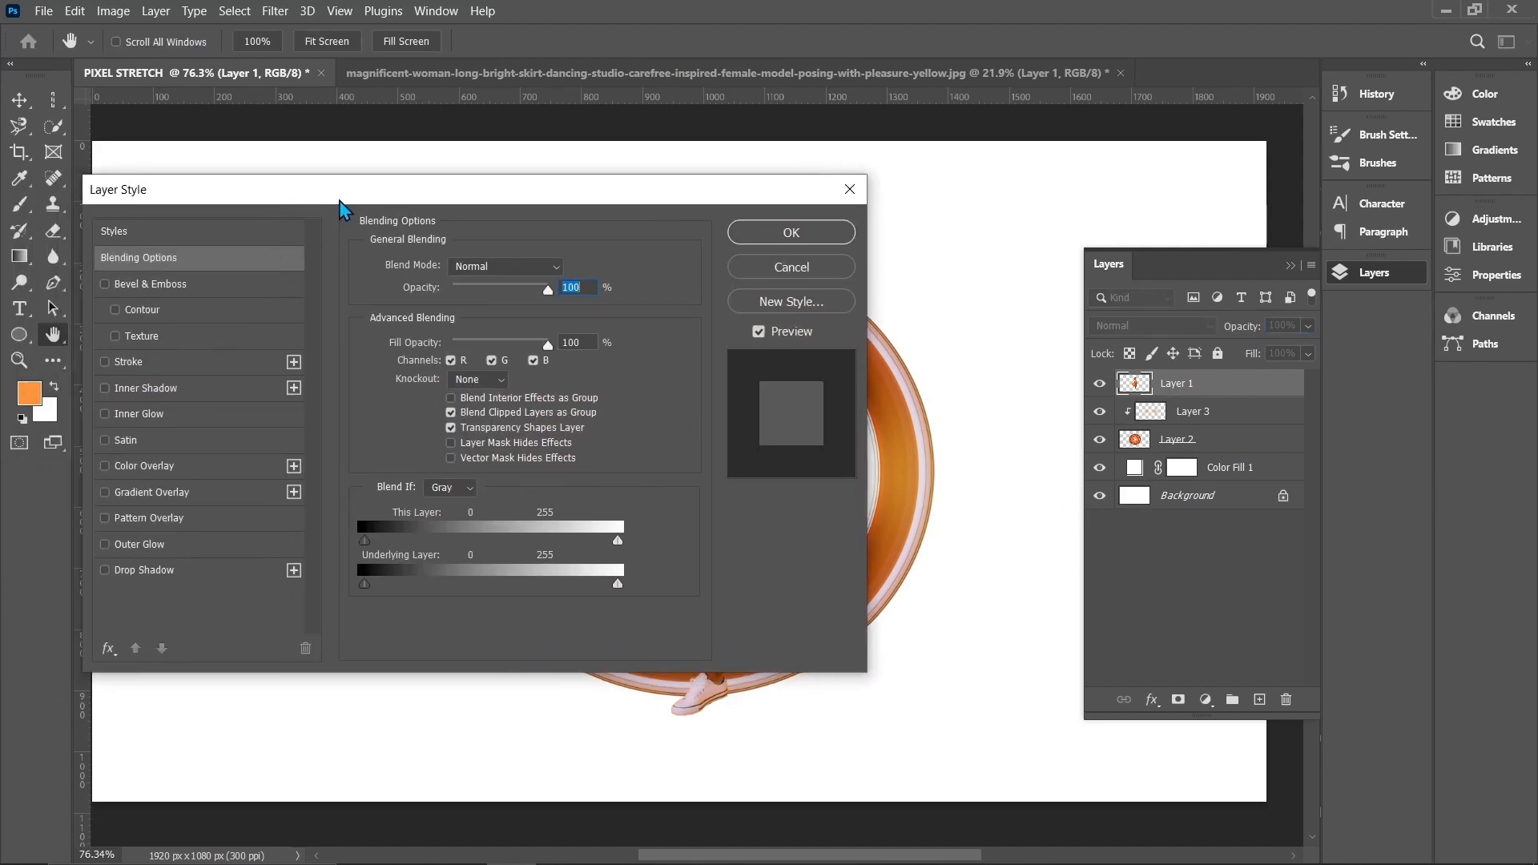
pyautogui.click(120, 575)
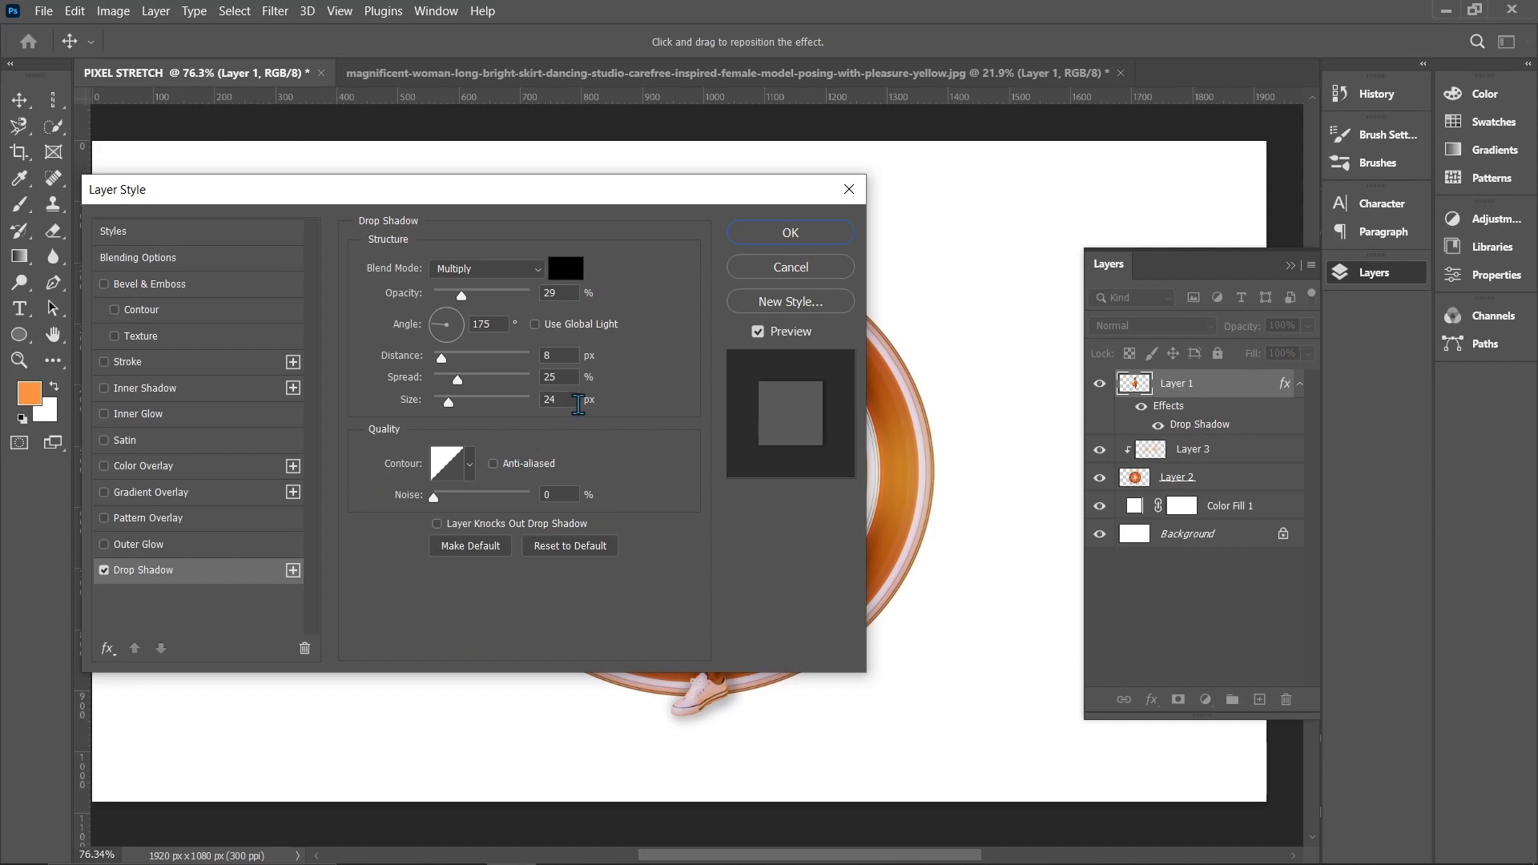
pyautogui.moveTo(584, 195); pyautogui.dragTo(587, 231)
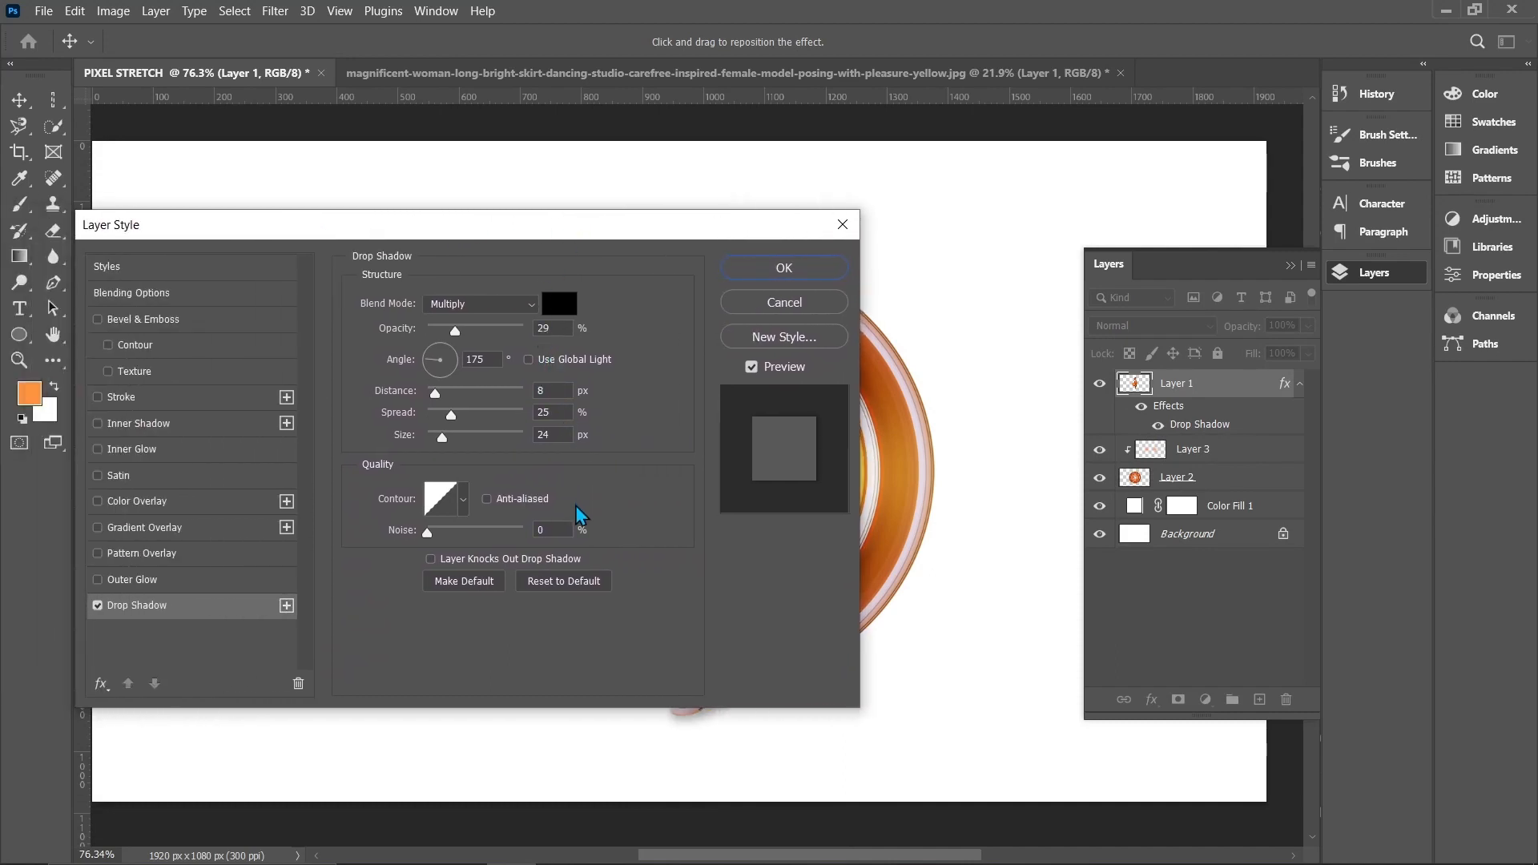
pyautogui.click(786, 268)
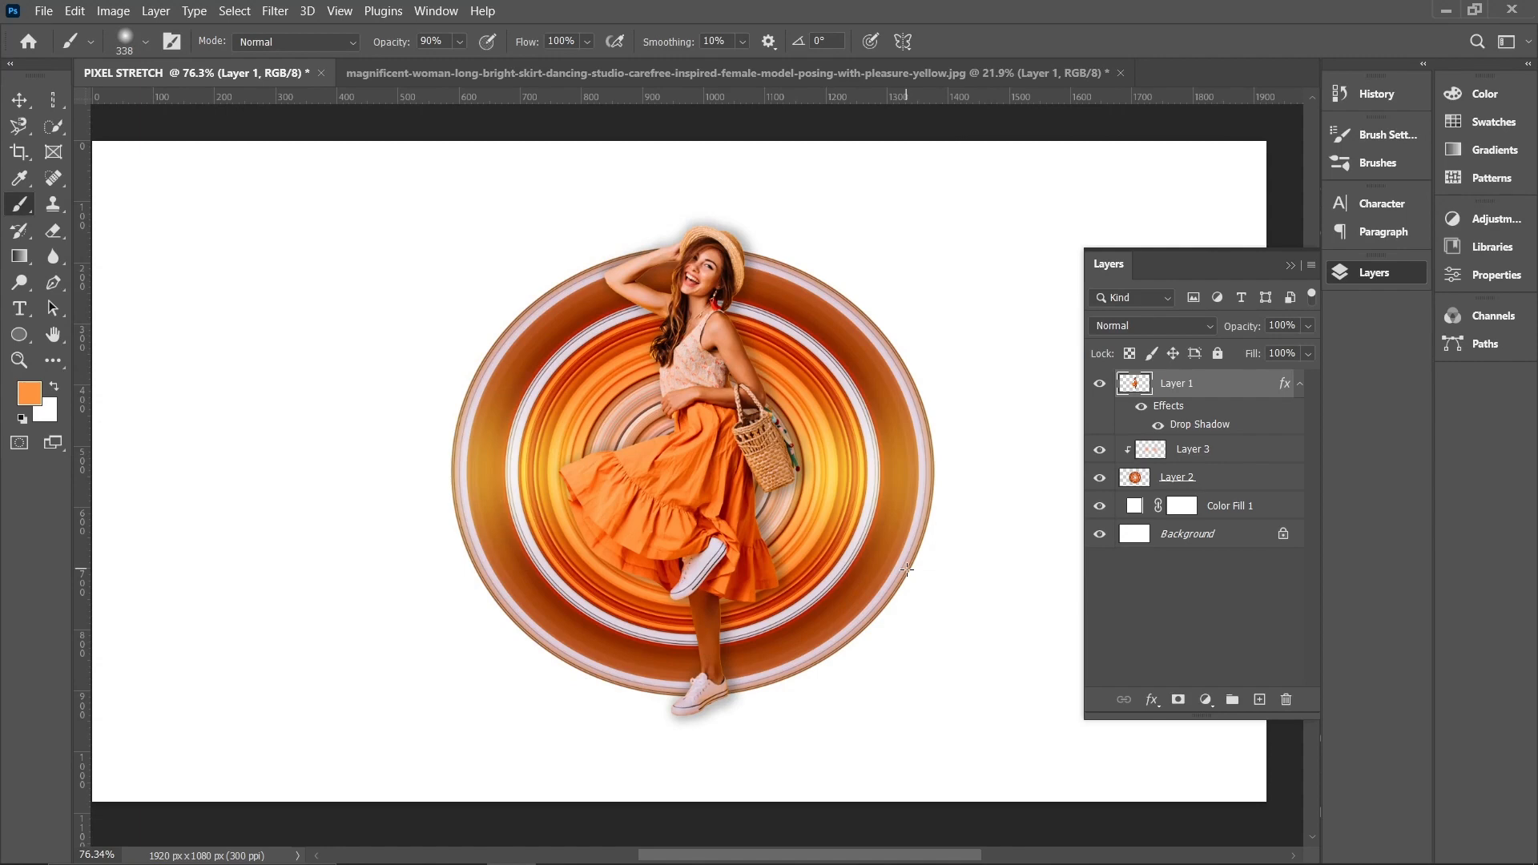
# Step: Change the solid color fill behind the circle to F0BD8B and collapse the layer list
pyautogui.doubleClick(1133, 513)
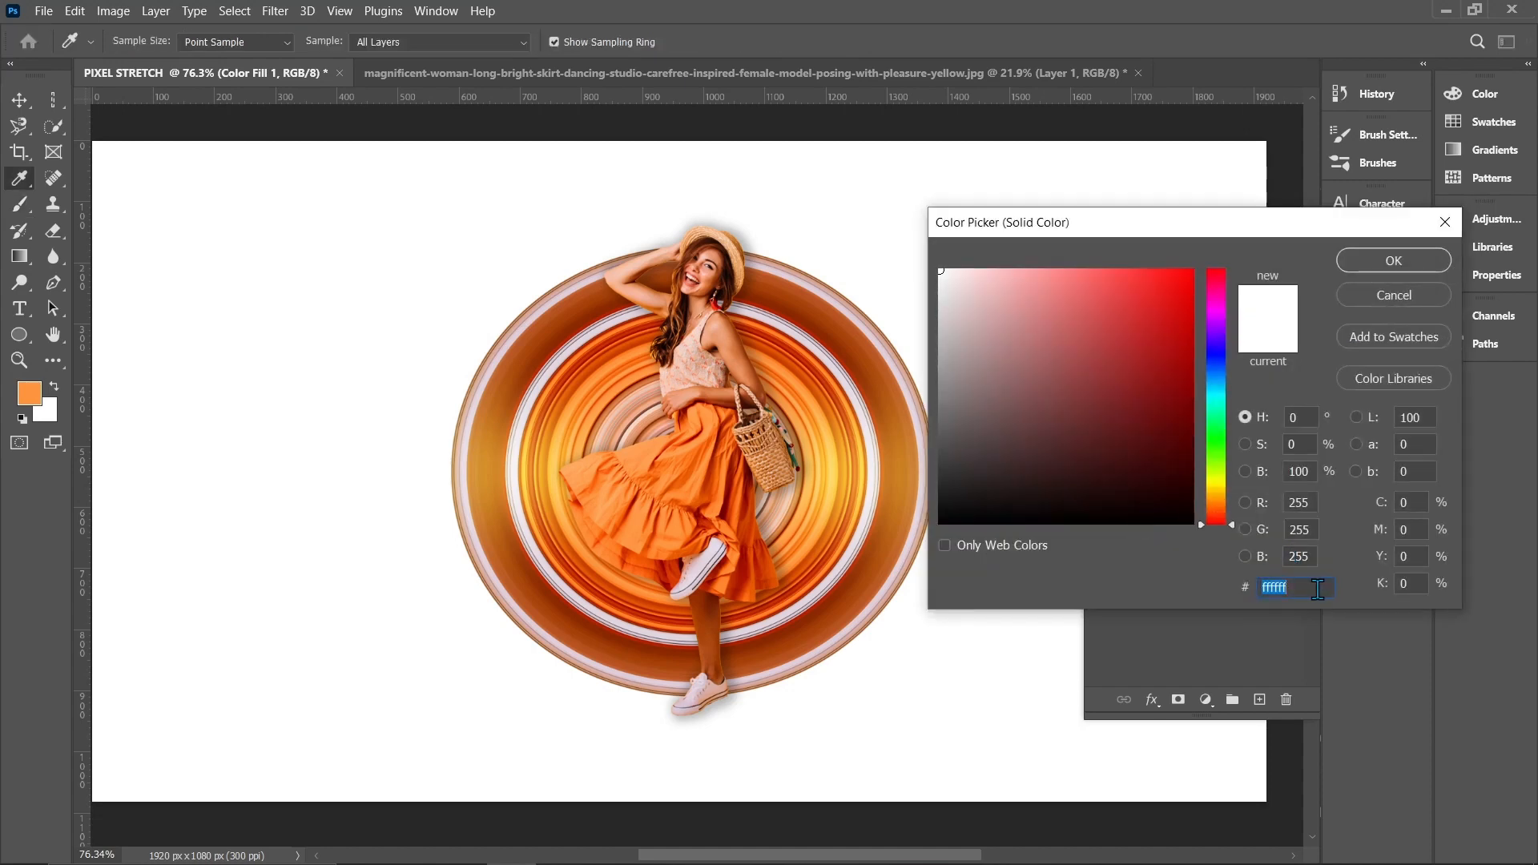
pyautogui.write('F0')
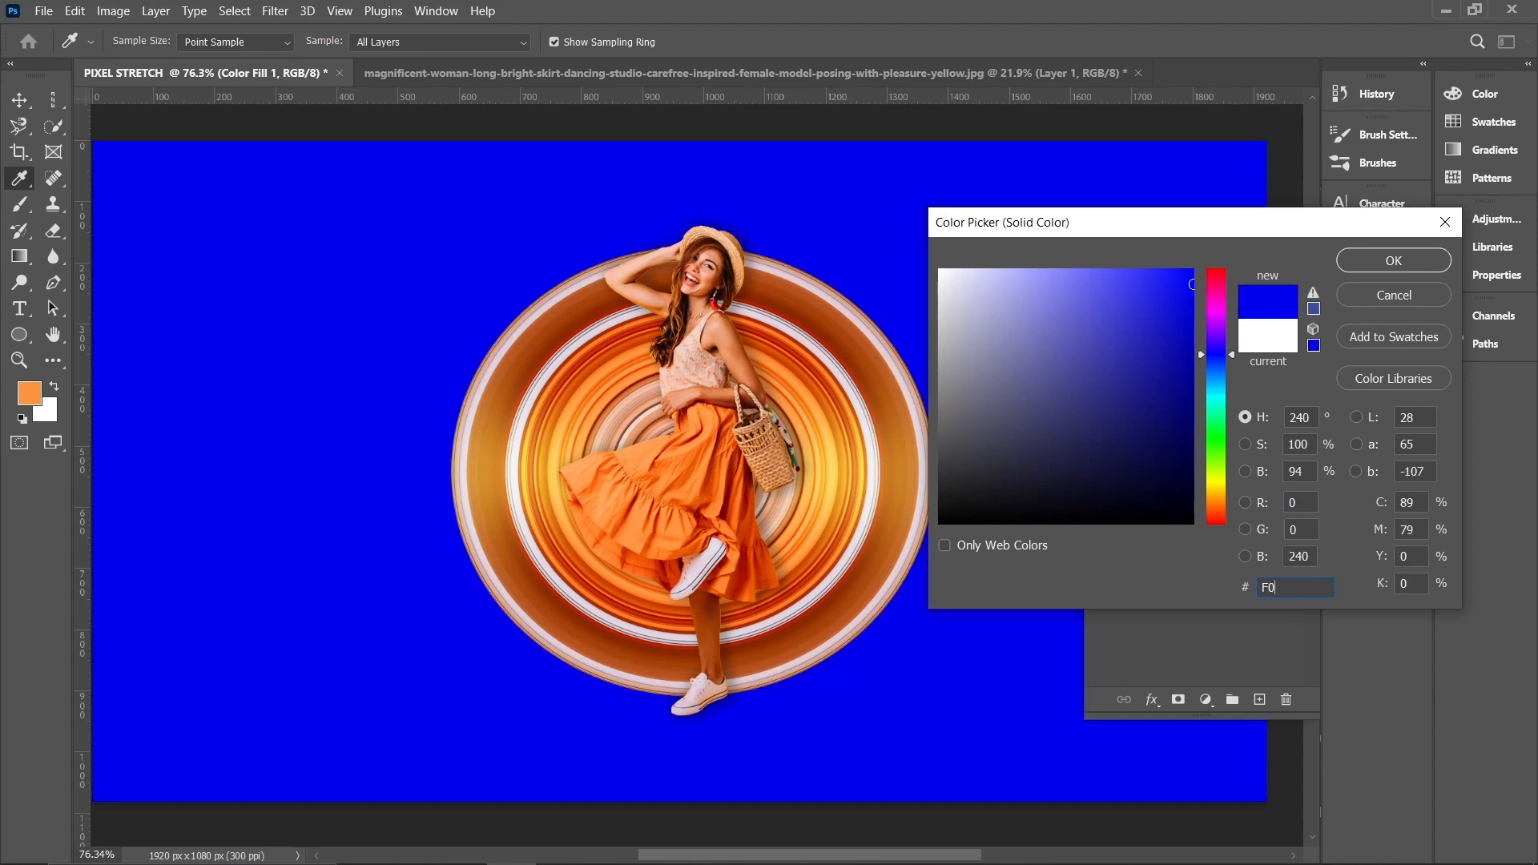
pyautogui.write('BD')
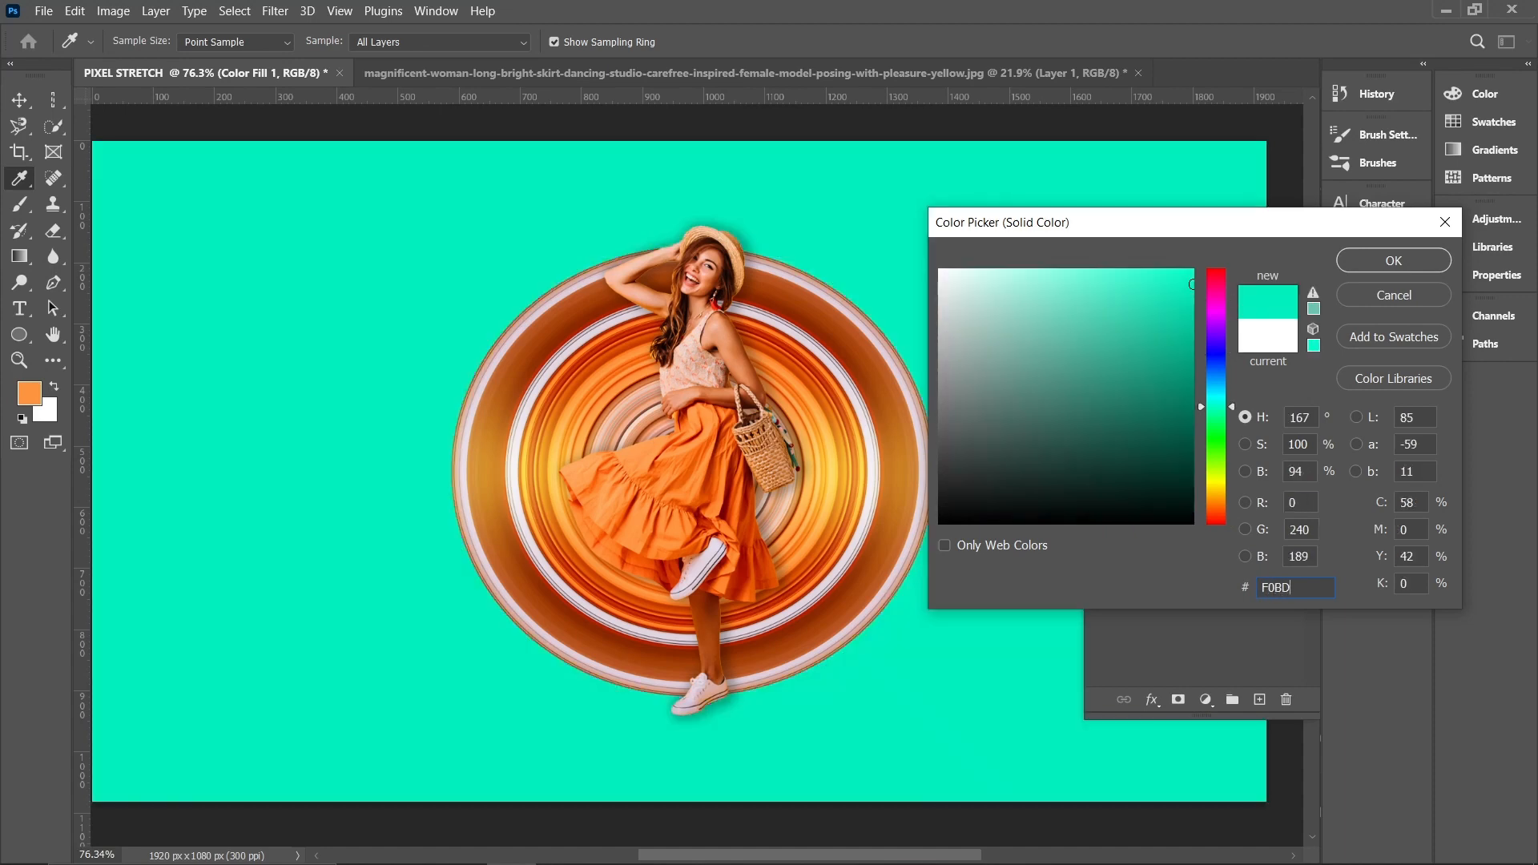
pyautogui.write('8B')
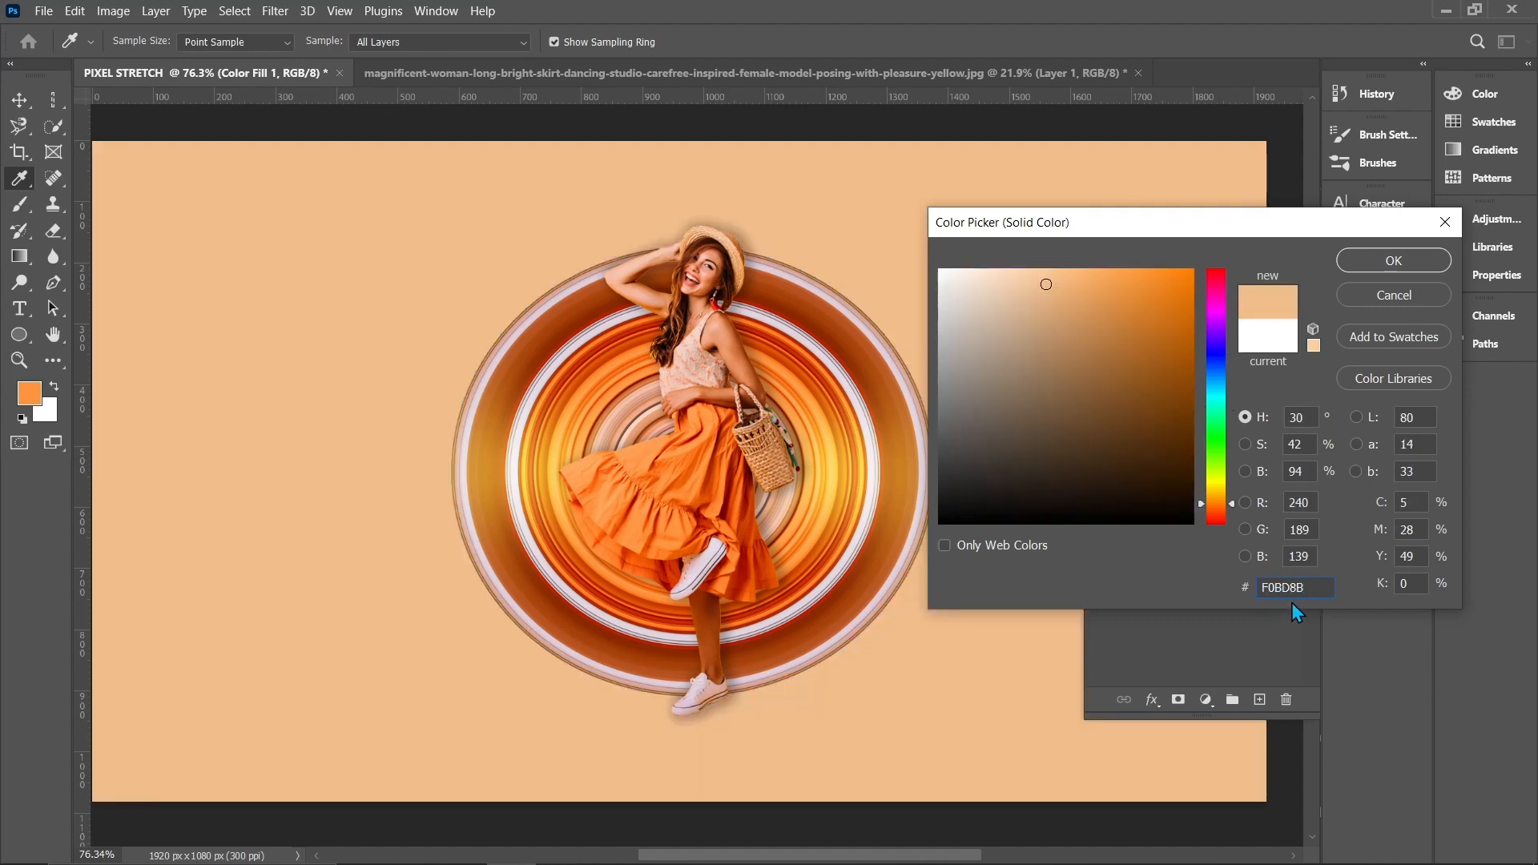
pyautogui.click(1394, 261)
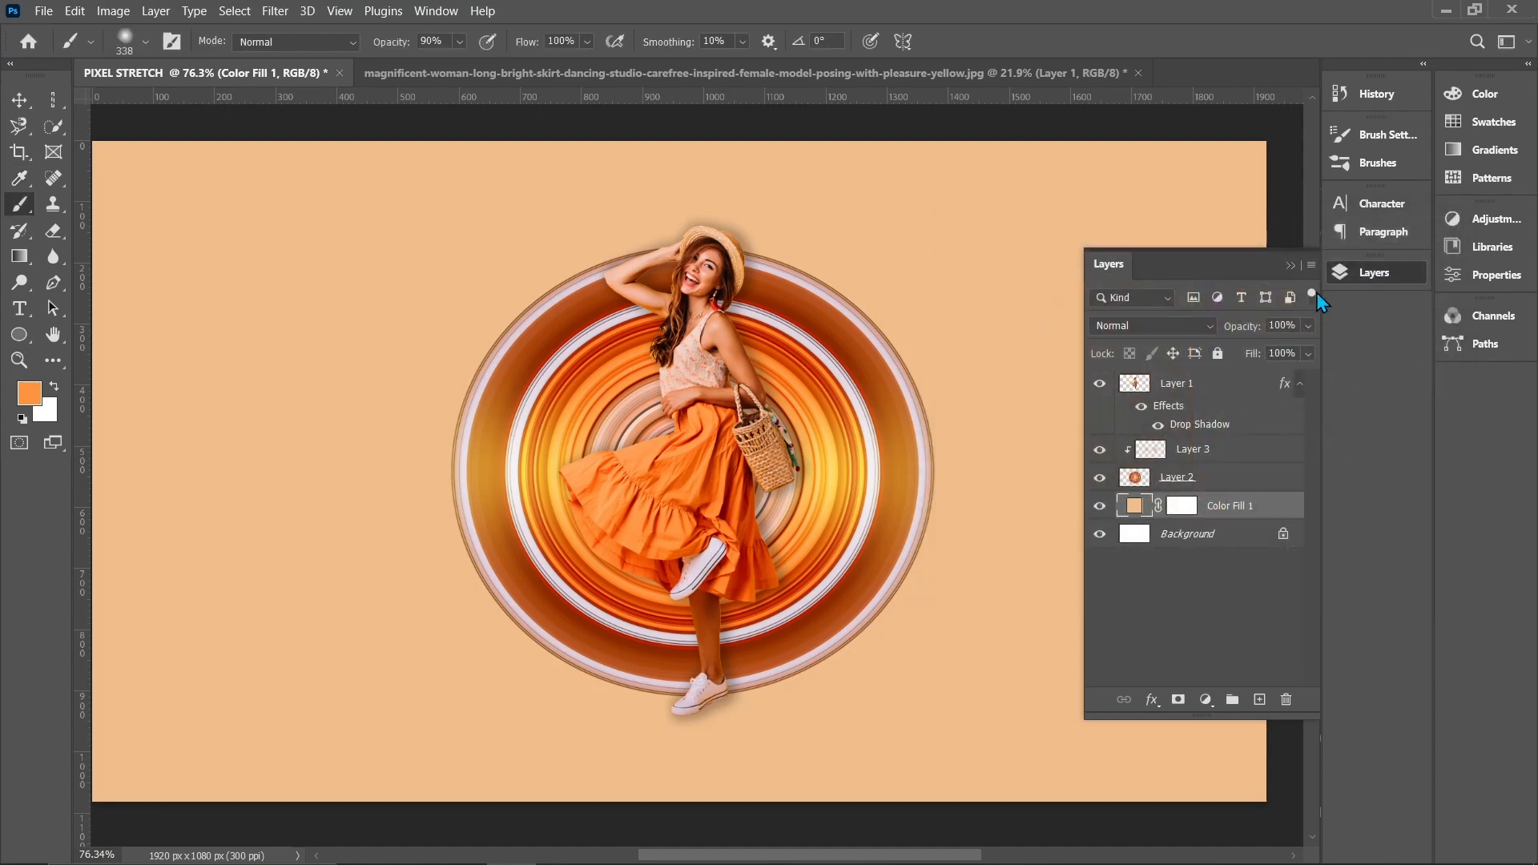
pyautogui.click(1291, 267)
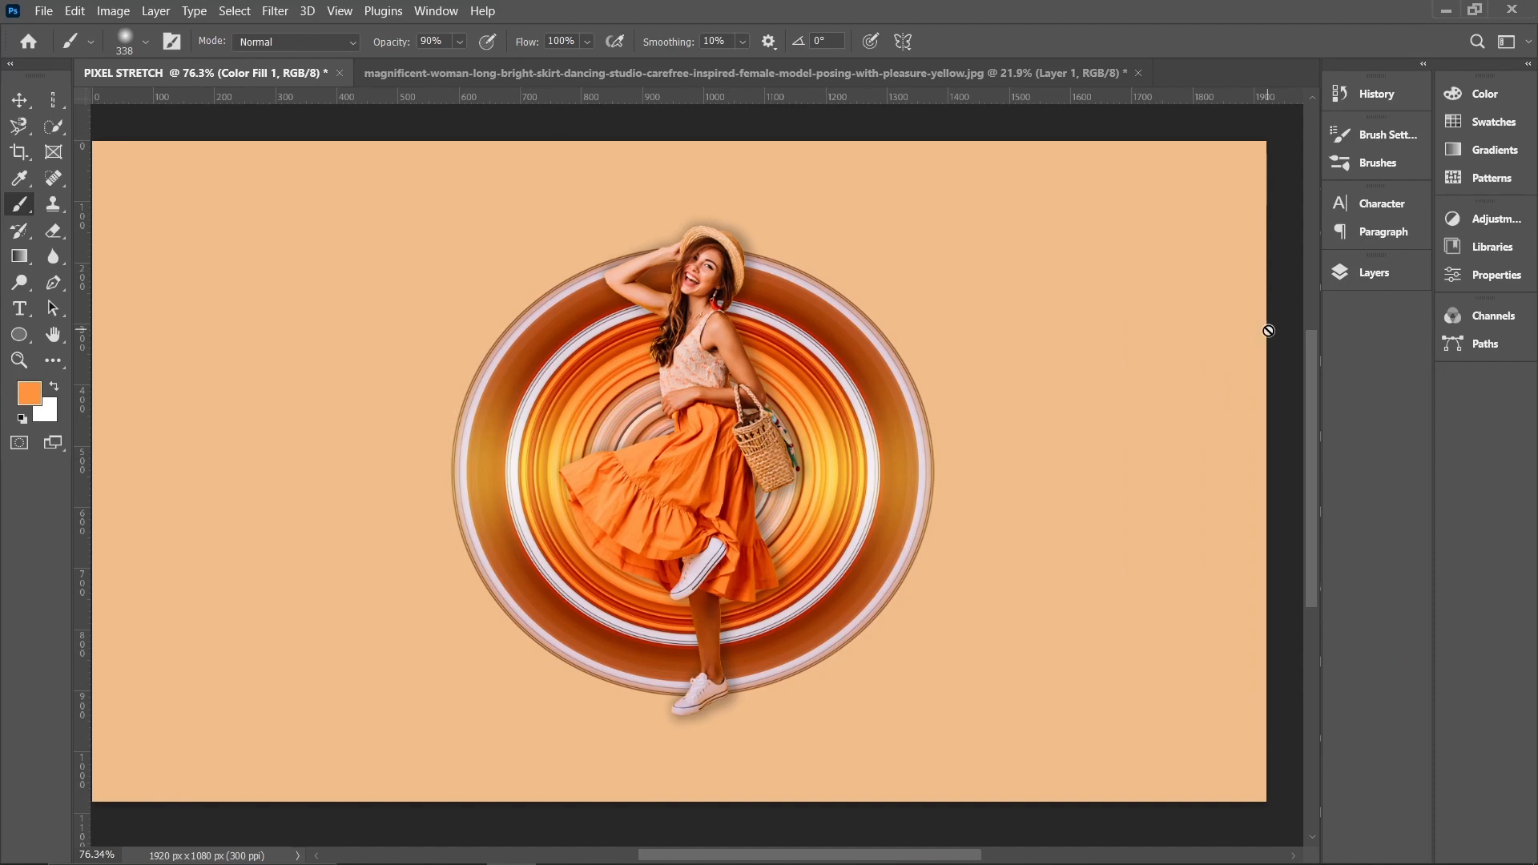
pyautogui.scroll(1, 1268, 331)
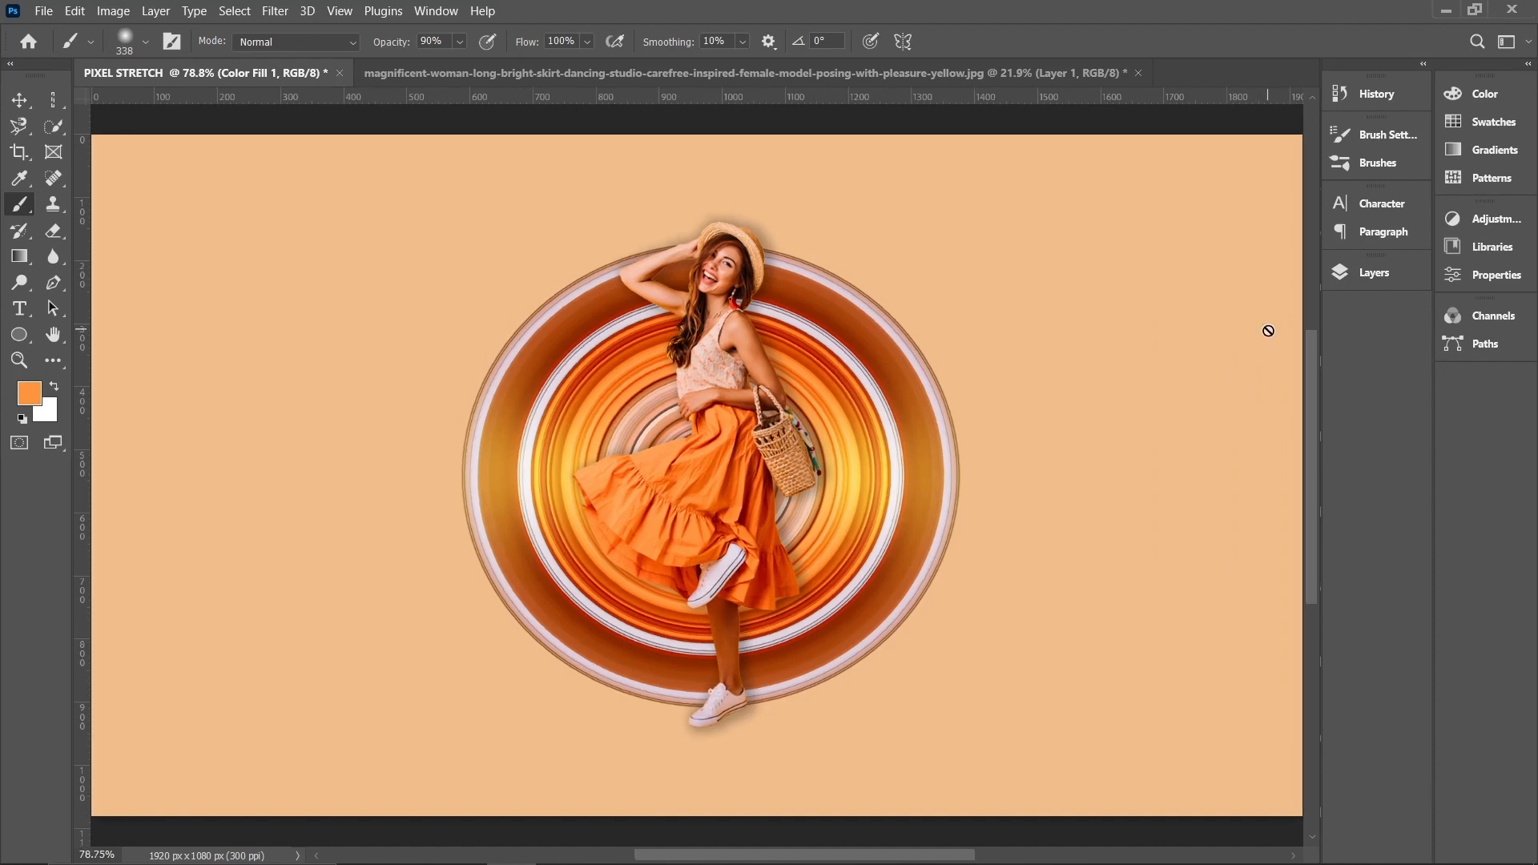